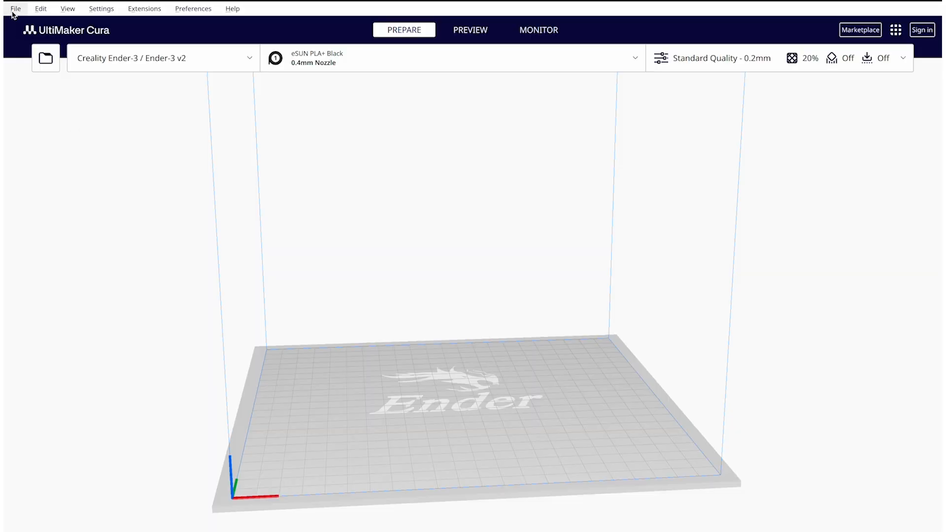
Open the model file mobile furnace top part.stl and inspect its overhanging pyramid underside from a low angle
{"action": "left_click", "coordinate": [16, 9]}
{"action": "left_click", "coordinate": [23, 41]}
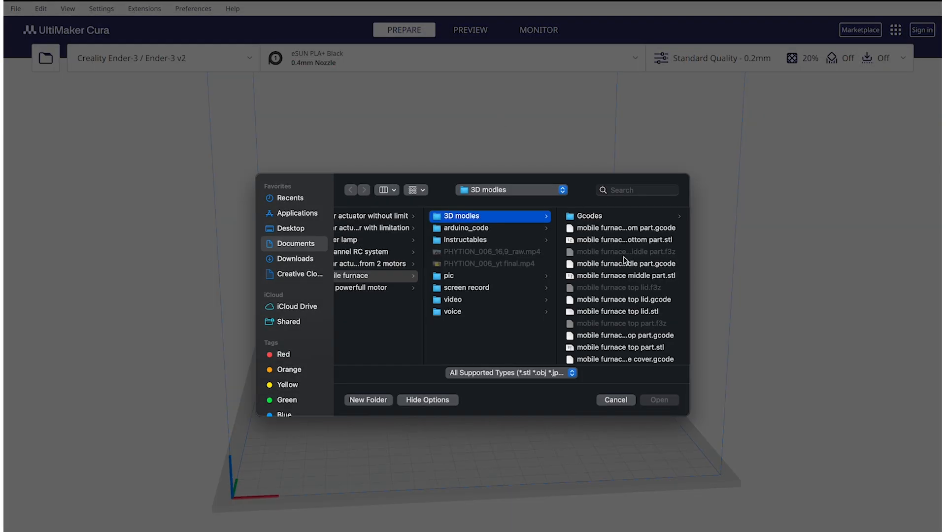
{"action": "left_click", "coordinate": [602, 347]}
{"action": "left_click", "coordinate": [650, 399]}
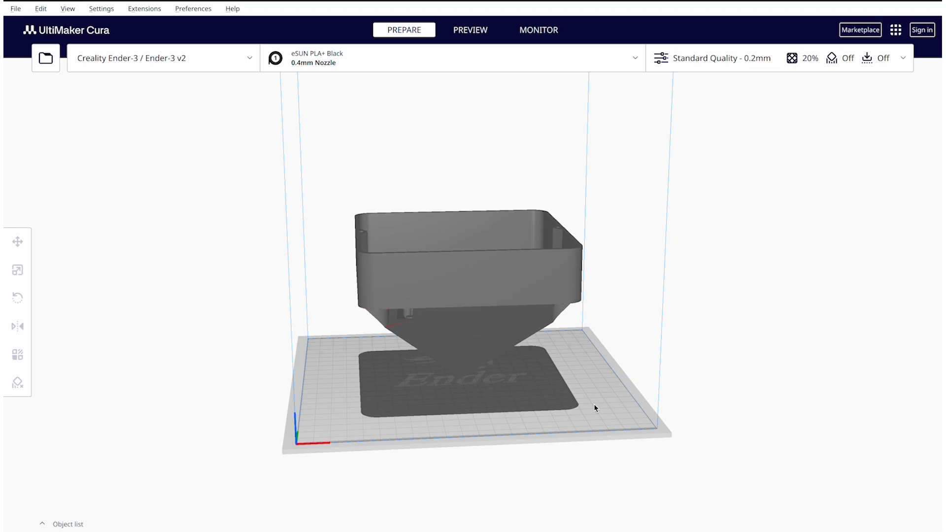
{"action": "right_click_drag", "start_coordinate": [594, 407], "coordinate": [638, 452]}
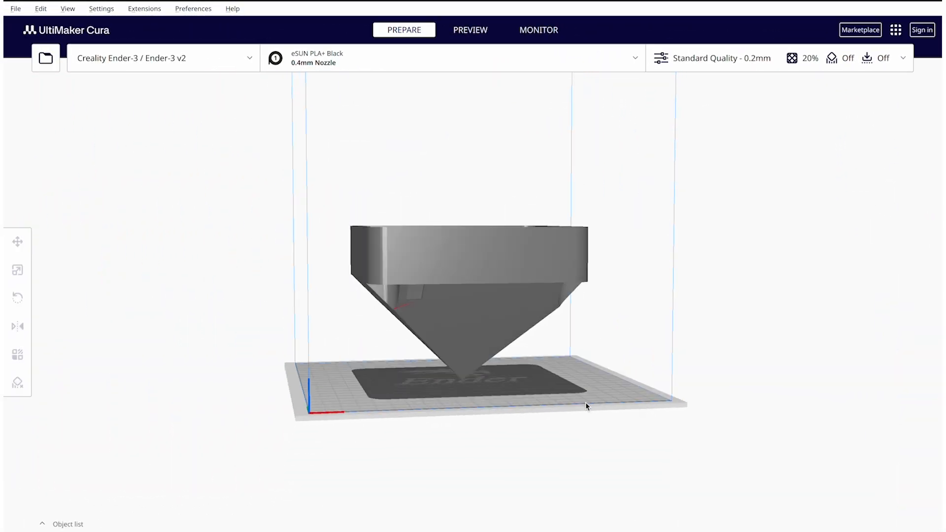
{"action": "right_click_drag", "start_coordinate": [585, 402], "coordinate": [569, 414]}
Set the print's layer height to 0.4 mm and the infill density to 100%
{"action": "left_click", "coordinate": [898, 58]}
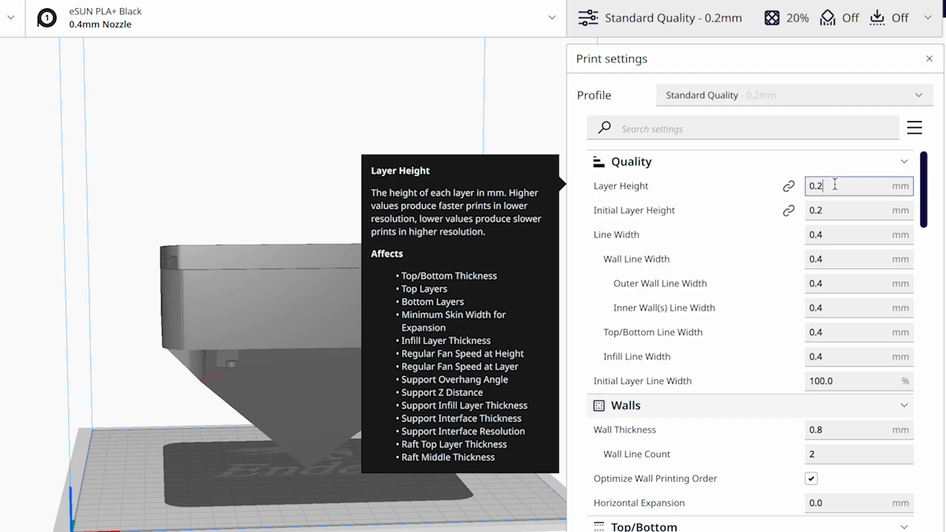
{"action": "left_click", "coordinate": [835, 184]}
{"action": "key", "text": "BackSpace"}
{"action": "type", "text": "4"}
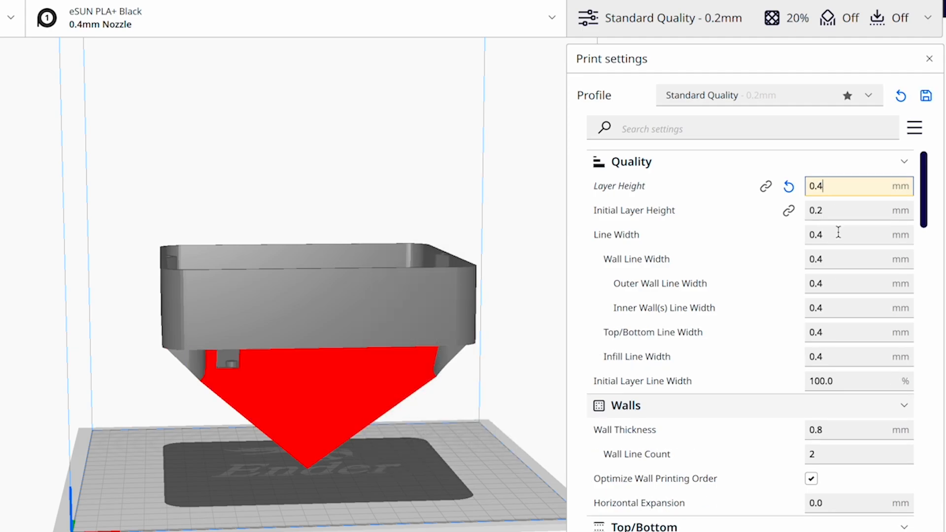
{"action": "scroll", "coordinate": [837, 278], "scroll_direction": "down", "scroll_amount": 3}
{"action": "scroll", "coordinate": [837, 279], "scroll_direction": "down", "scroll_amount": 8}
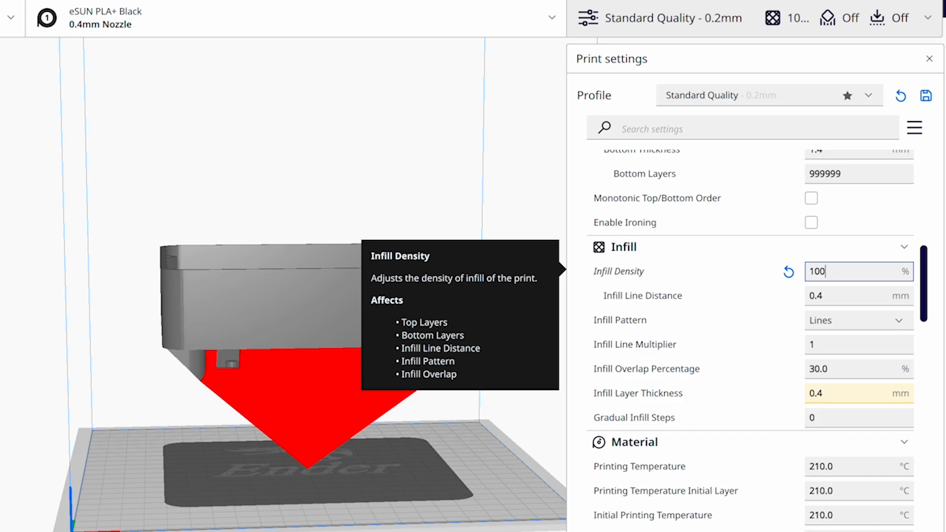
Enable support generation for the model standing on its pyramid tip
{"action": "scroll", "coordinate": [856, 283], "scroll_direction": "down", "scroll_amount": 5}
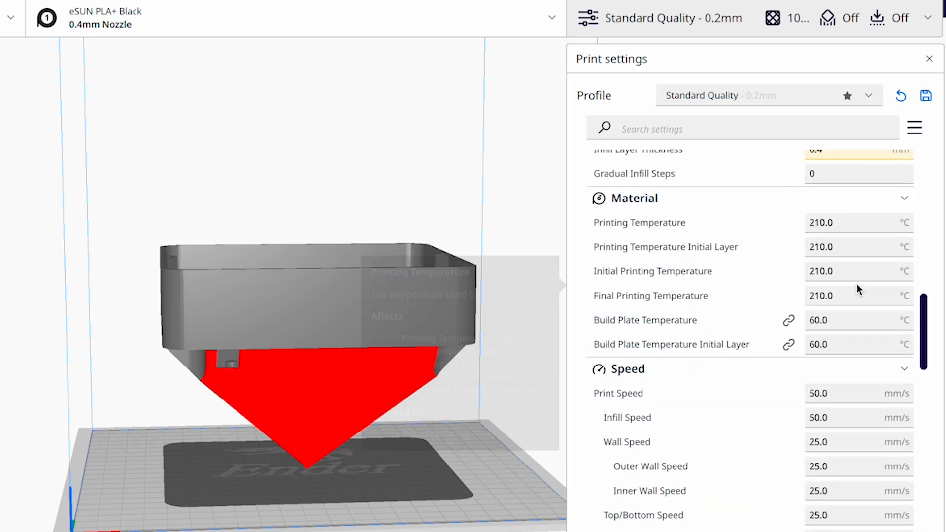
{"action": "scroll", "coordinate": [857, 286], "scroll_direction": "down", "scroll_amount": 10}
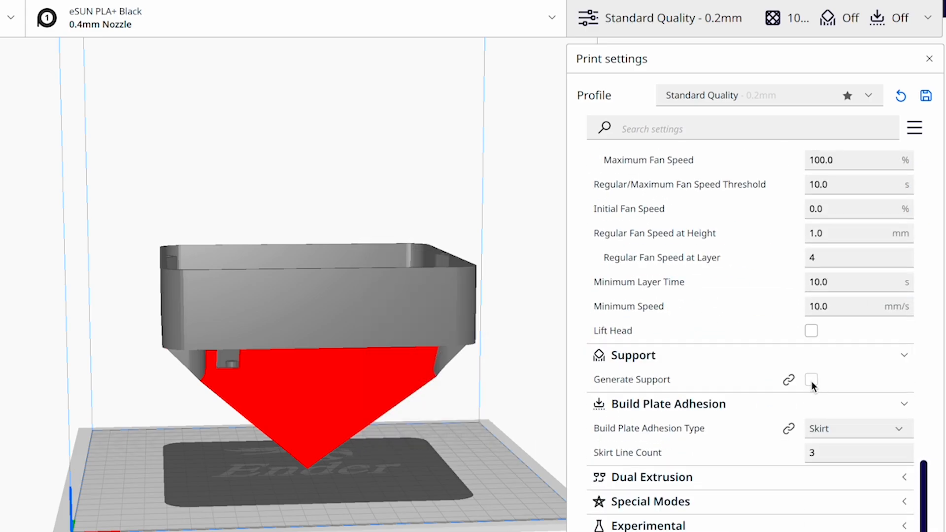
{"action": "left_click", "coordinate": [811, 381]}
{"action": "scroll", "coordinate": [852, 428], "scroll_direction": "down", "scroll_amount": 3}
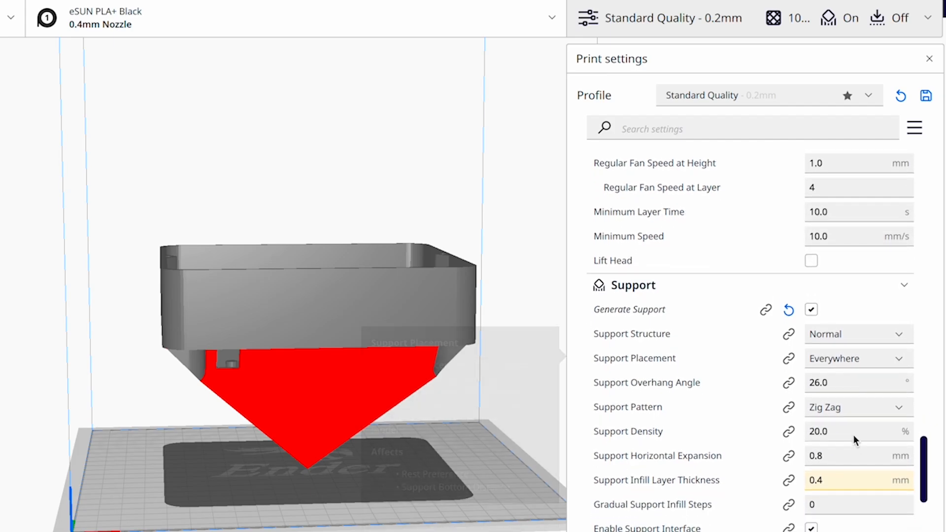
{"action": "left_click", "coordinate": [886, 359]}
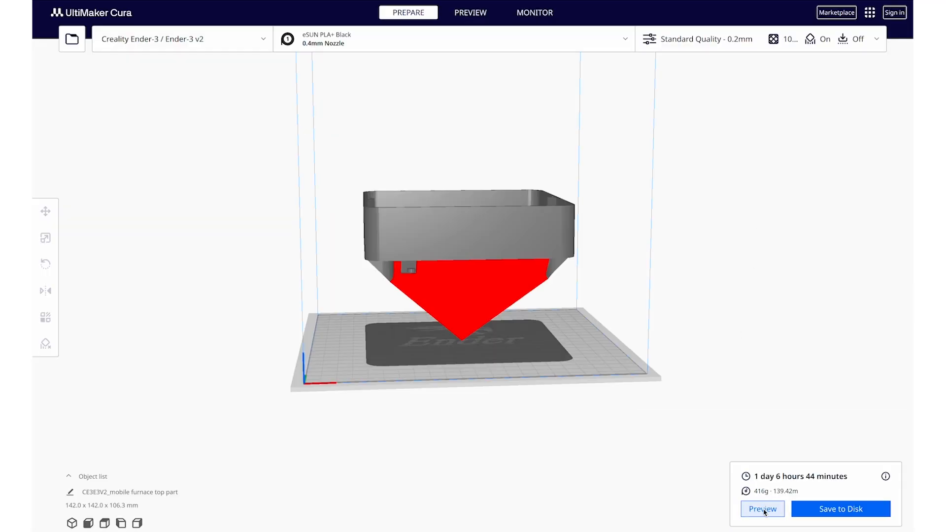
Preview the sliced print and examine how the supports and the pyramid tip build up through the layers
{"action": "left_click", "coordinate": [762, 509]}
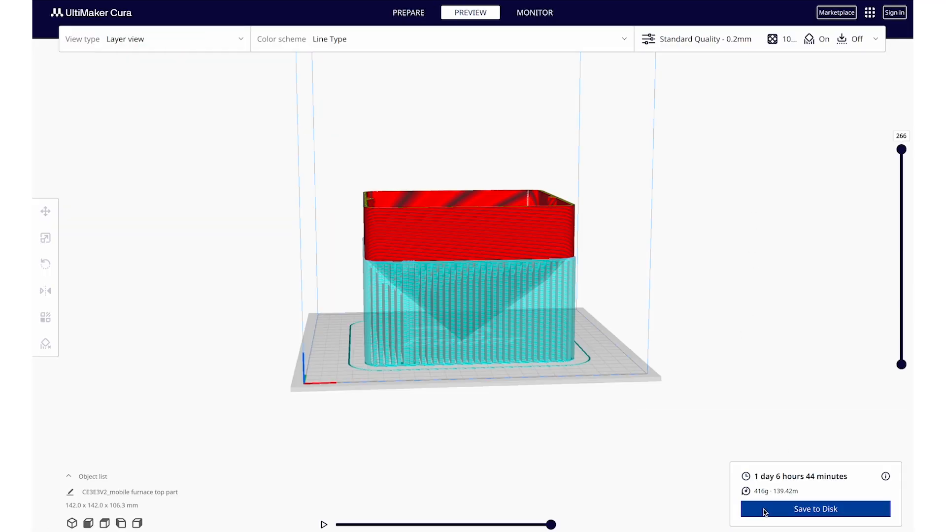
{"action": "scroll", "coordinate": [698, 323], "scroll_direction": "up", "scroll_amount": 8}
{"action": "right_click_drag", "start_coordinate": [675, 352], "coordinate": [777, 308]}
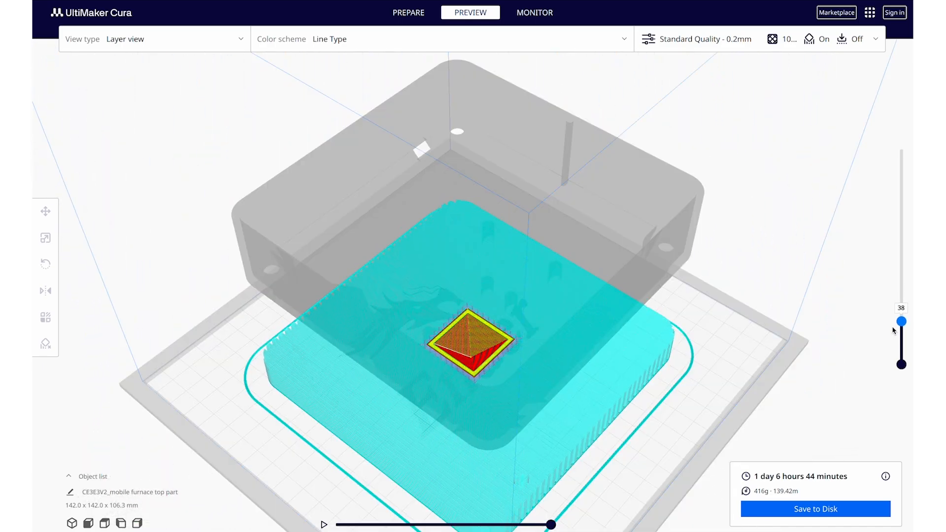
{"action": "left_click_drag", "start_coordinate": [901, 317], "coordinate": [898, 157]}
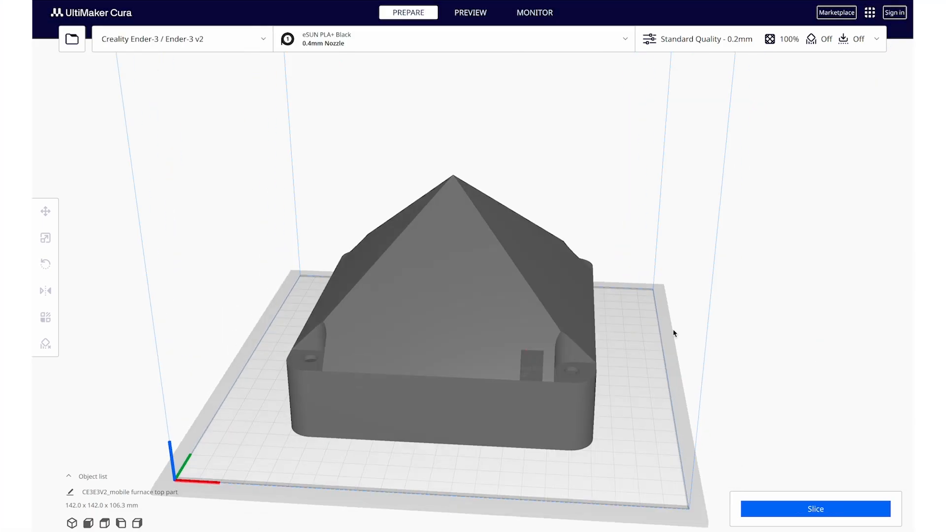
Check that support generation is off for the flipped, pyramid-up model and slice it
{"action": "right_click_drag", "start_coordinate": [673, 331], "coordinate": [722, 325]}
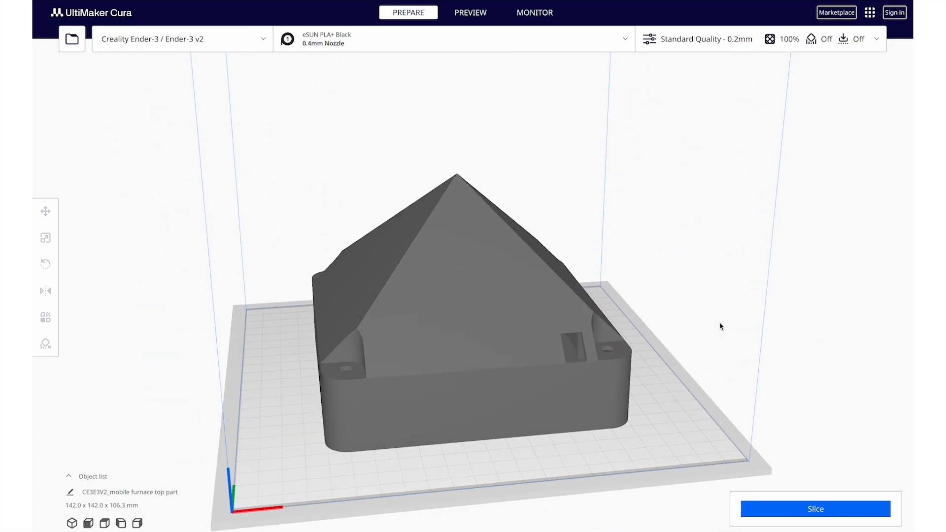
{"action": "left_click", "coordinate": [876, 38]}
{"action": "scroll", "coordinate": [826, 208], "scroll_direction": "down", "scroll_amount": 18}
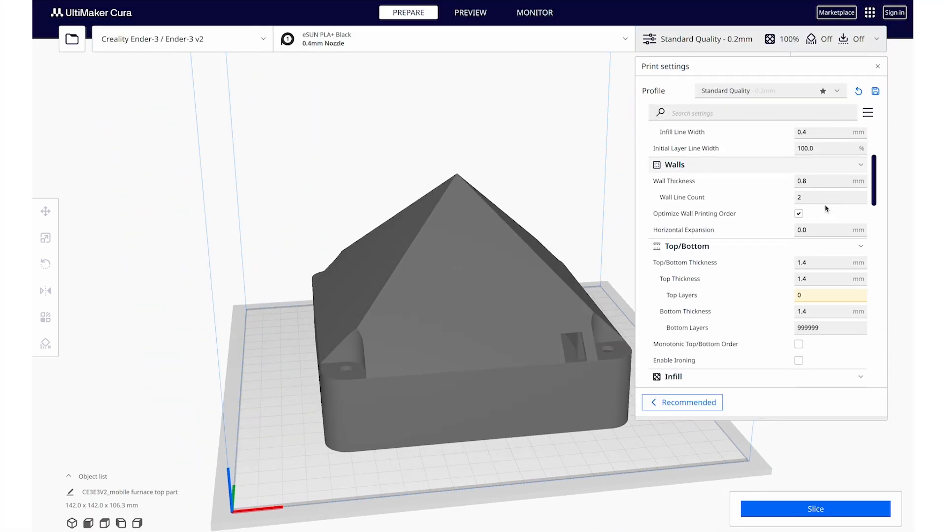
{"action": "scroll", "coordinate": [825, 208], "scroll_direction": "down", "scroll_amount": 10}
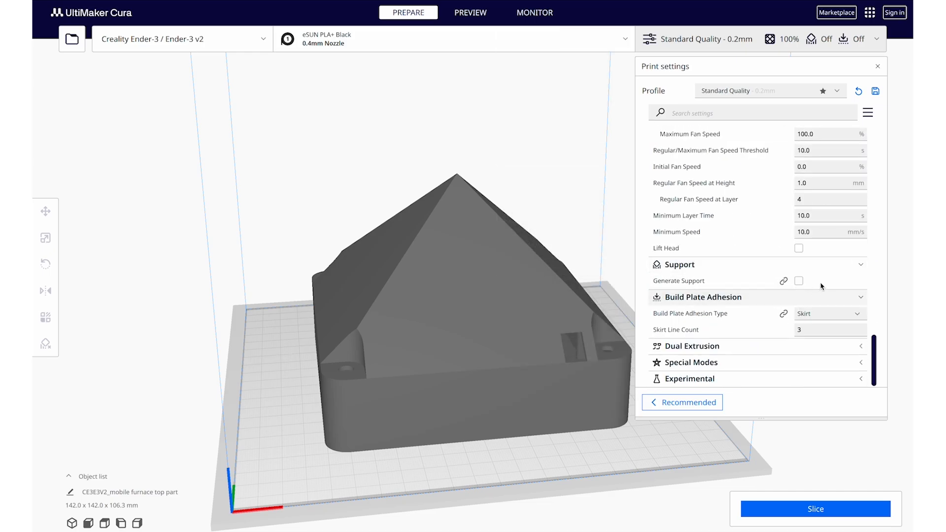
{"action": "left_click", "coordinate": [819, 504]}
{"action": "left_click", "coordinate": [814, 509]}
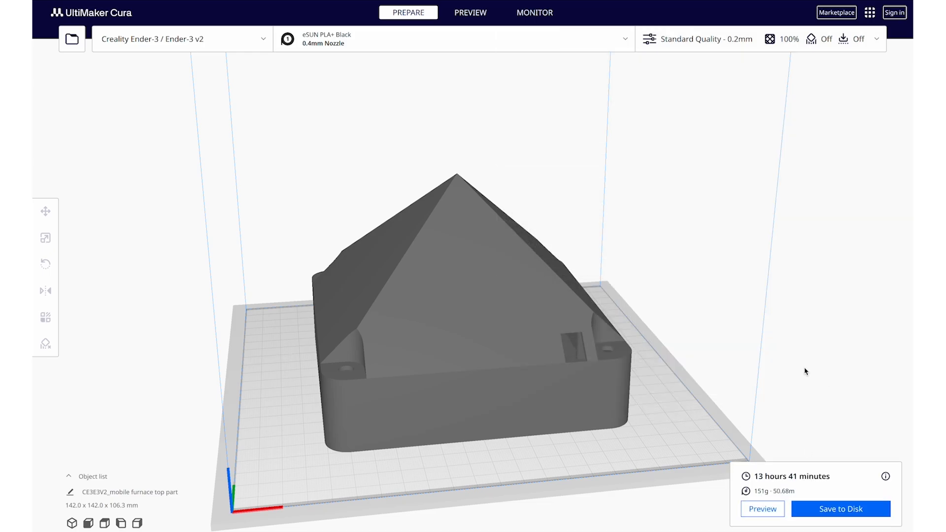
Preview the unsupported slice, stepping through layers such as layer 85 and the toolpaths around the corner hole and inner posts
{"action": "left_click", "coordinate": [762, 509]}
{"action": "left_click_drag", "start_coordinate": [901, 147], "coordinate": [908, 187]}
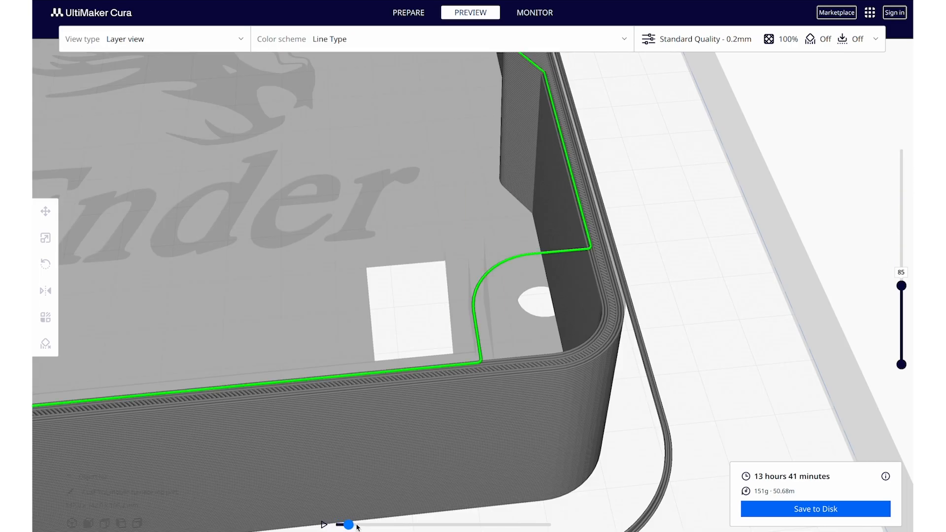
{"action": "left_click_drag", "start_coordinate": [347, 525], "coordinate": [386, 526]}
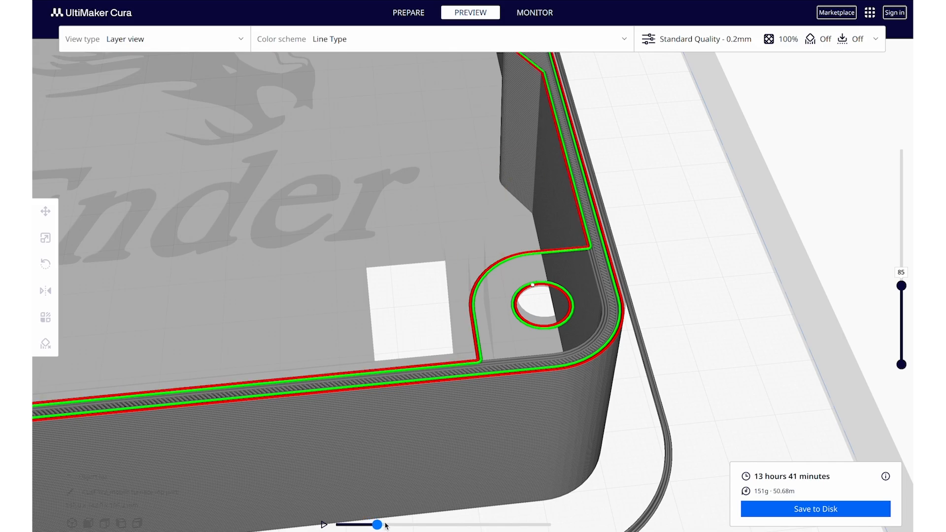
{"action": "mouse_move", "coordinate": [397, 526]}
{"action": "left_mouse_down"}
{"action": "mouse_move", "coordinate": [358, 525]}
{"action": "mouse_move", "coordinate": [372, 523]}
{"action": "left_mouse_up"}
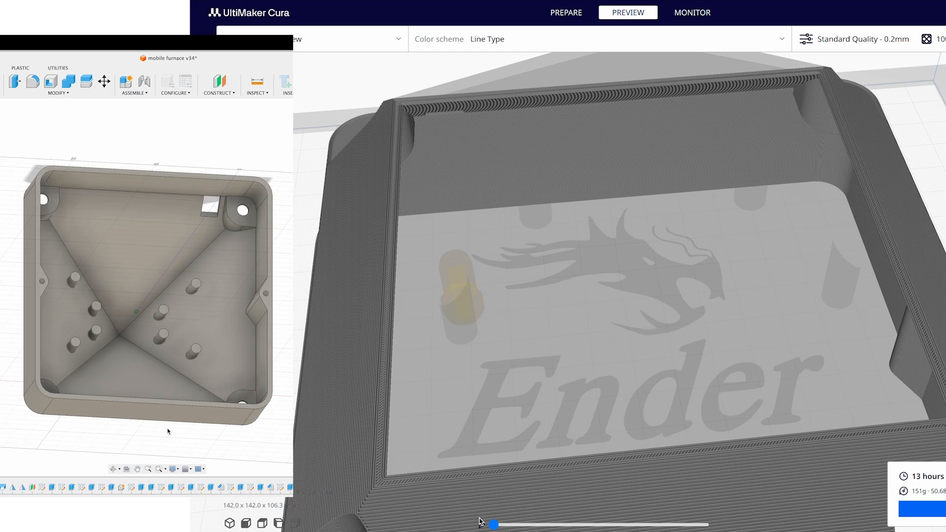
{"action": "left_click_drag", "start_coordinate": [492, 523], "coordinate": [536, 518]}
{"action": "left_click_drag", "start_coordinate": [389, 523], "coordinate": [550, 525]}
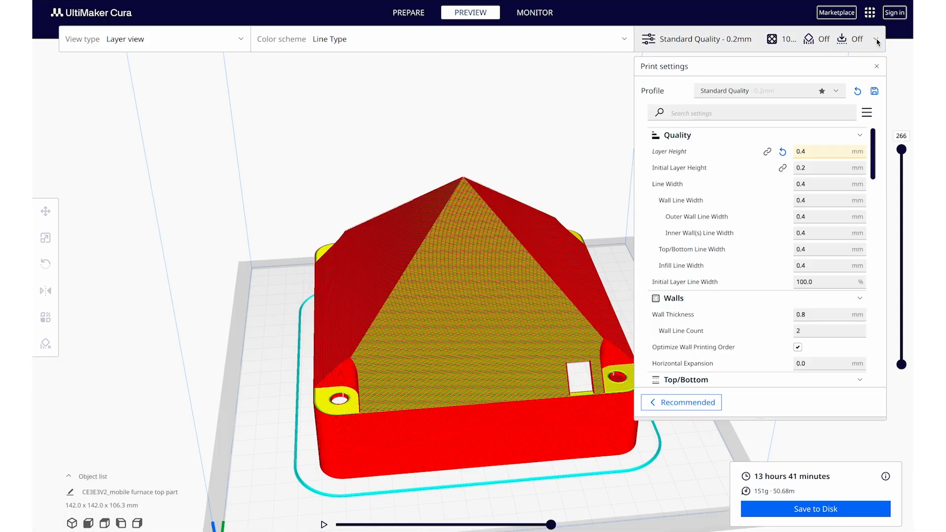
Enable support generation and keep the support structure on Normal
{"action": "scroll", "coordinate": [785, 263], "scroll_direction": "down", "scroll_amount": 10}
{"action": "scroll", "coordinate": [784, 263], "scroll_direction": "down", "scroll_amount": 15}
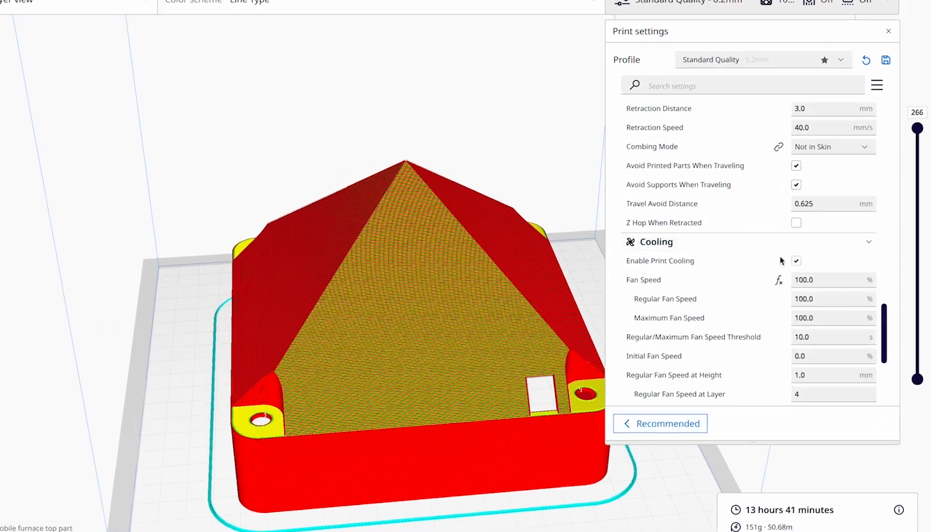
{"action": "left_click", "coordinate": [792, 285]}
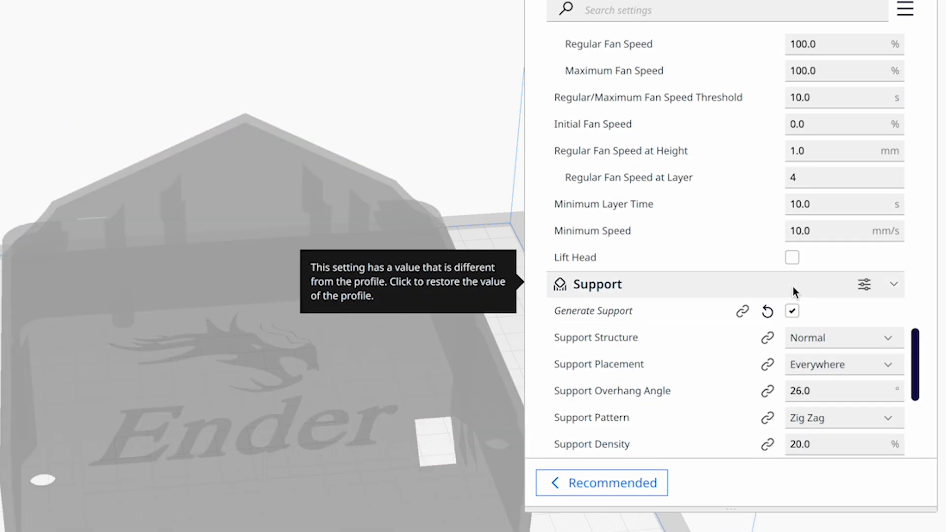
{"action": "scroll", "coordinate": [837, 320], "scroll_direction": "down", "scroll_amount": 5}
{"action": "left_click", "coordinate": [887, 197]}
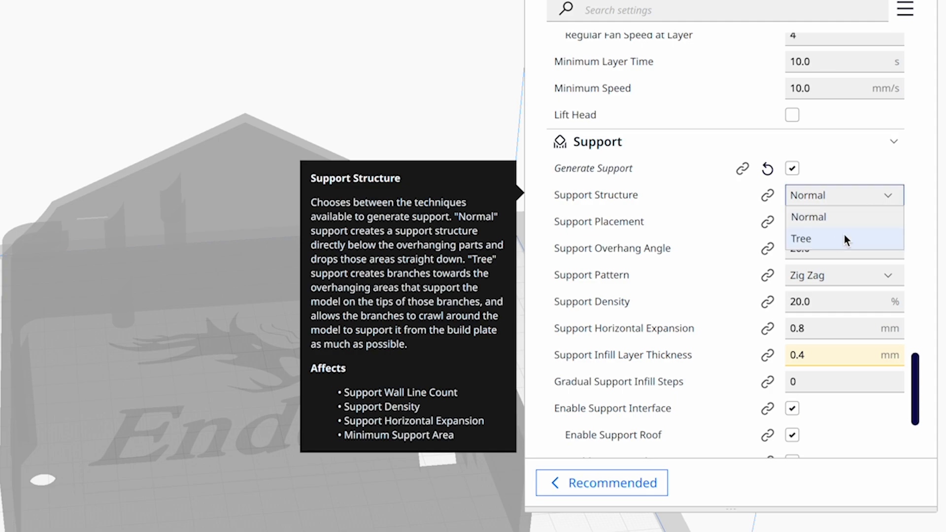
{"action": "left_click", "coordinate": [870, 214]}
Set the support placement to Touching Buildplate and the support pattern to Gyroid
{"action": "left_click", "coordinate": [873, 223]}
{"action": "left_click", "coordinate": [870, 244]}
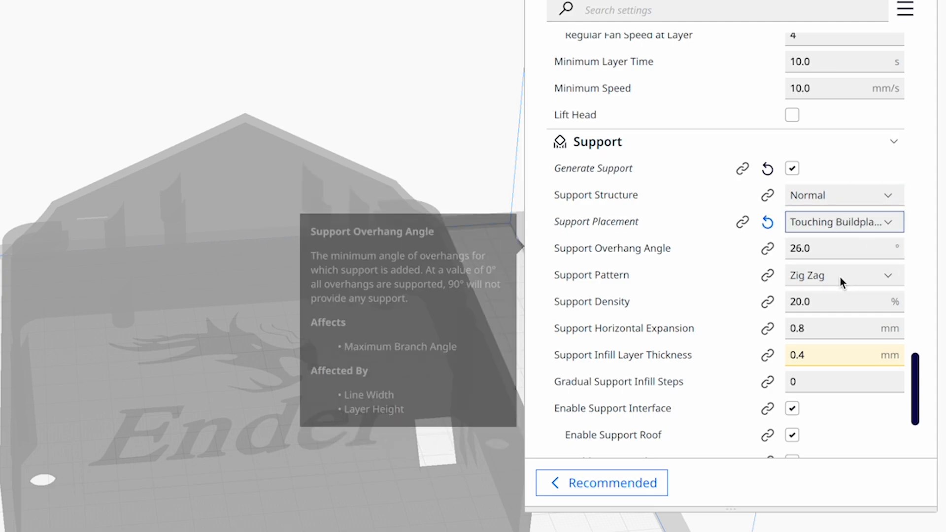
{"action": "left_click", "coordinate": [844, 274]}
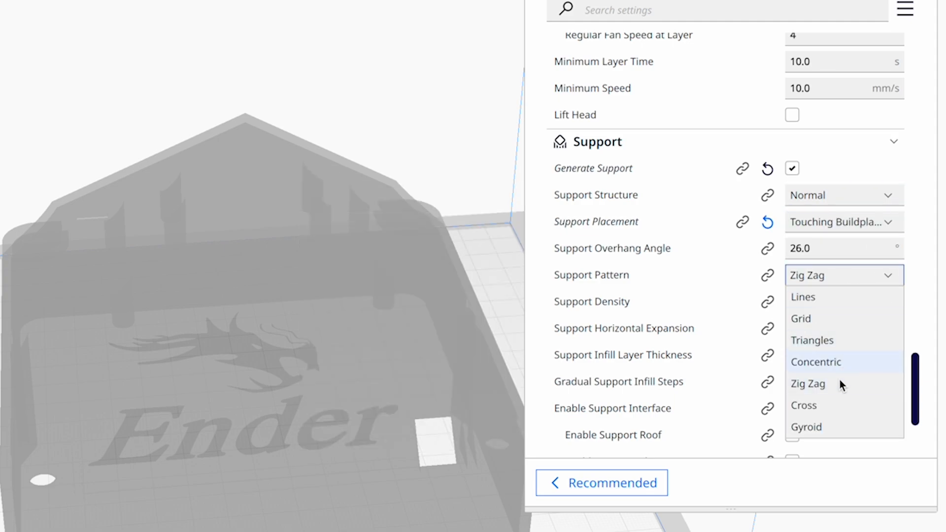
{"action": "left_click", "coordinate": [828, 426]}
{"action": "scroll", "coordinate": [847, 428], "scroll_direction": "down", "scroll_amount": 2}
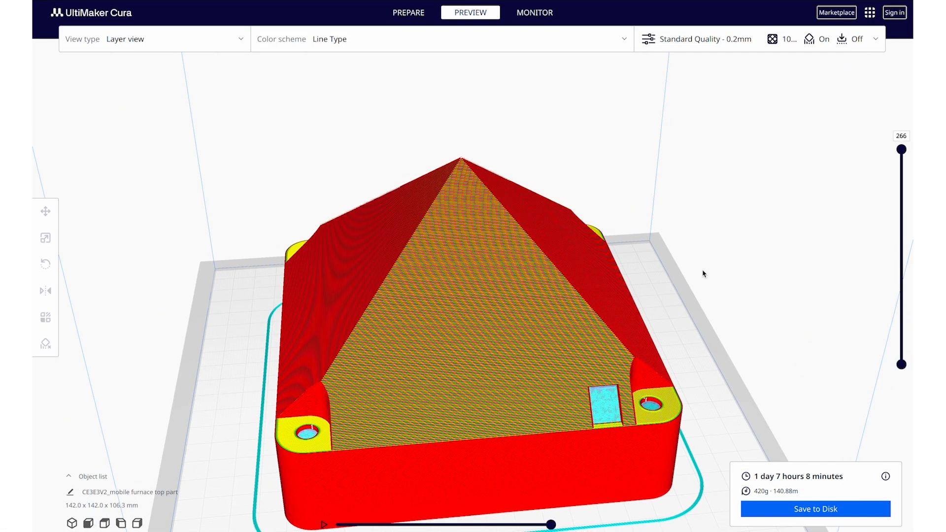
Examine the supported slice layer by layer and from several sides
{"action": "mouse_move", "coordinate": [901, 183]}
{"action": "left_mouse_down"}
{"action": "mouse_move", "coordinate": [901, 378]}
{"action": "mouse_move", "coordinate": [904, 168]}
{"action": "left_mouse_up"}
{"action": "scroll", "coordinate": [587, 340], "scroll_direction": "up", "scroll_amount": 3}
{"action": "scroll", "coordinate": [599, 327], "scroll_direction": "down", "scroll_amount": 5}
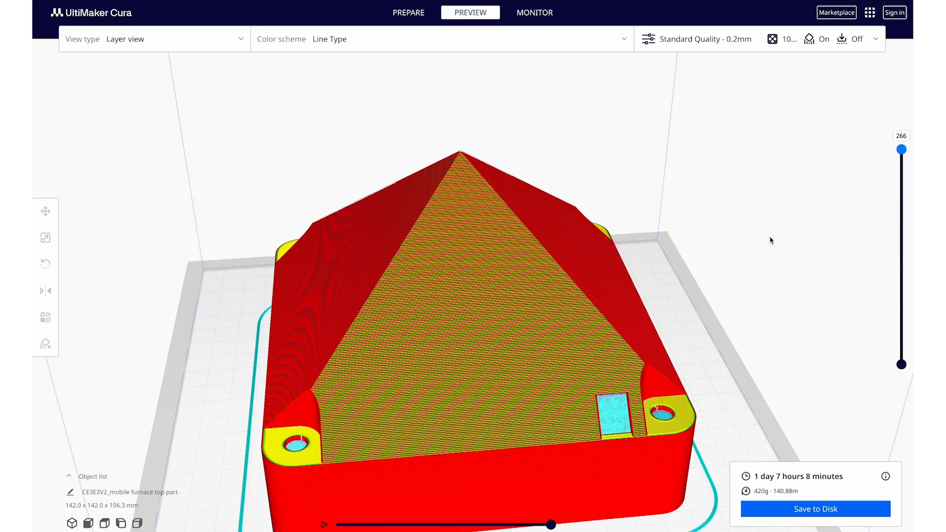
{"action": "scroll", "coordinate": [727, 287], "scroll_direction": "down", "scroll_amount": 4}
{"action": "scroll", "coordinate": [727, 288], "scroll_direction": "up", "scroll_amount": 1}
{"action": "right_click_drag", "start_coordinate": [734, 338], "coordinate": [541, 344]}
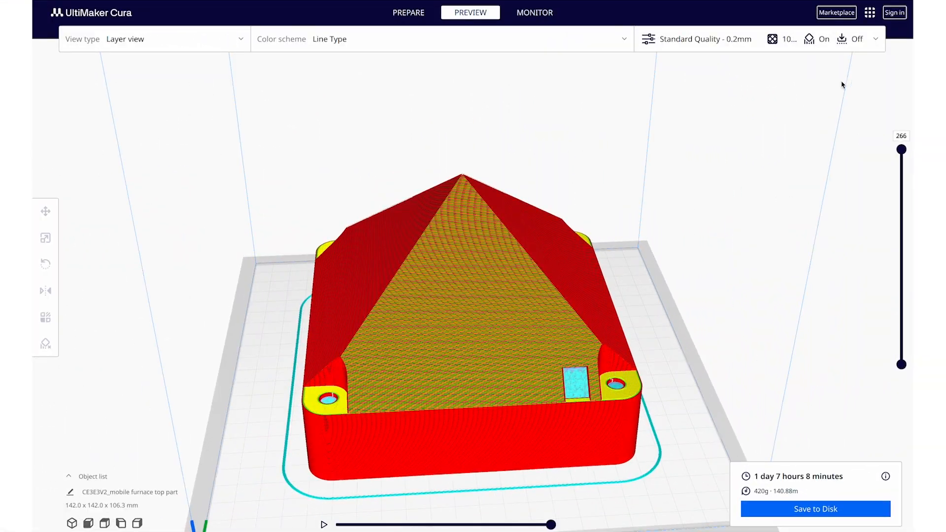
Turn off support generation and slice the model again
{"action": "left_click", "coordinate": [874, 39]}
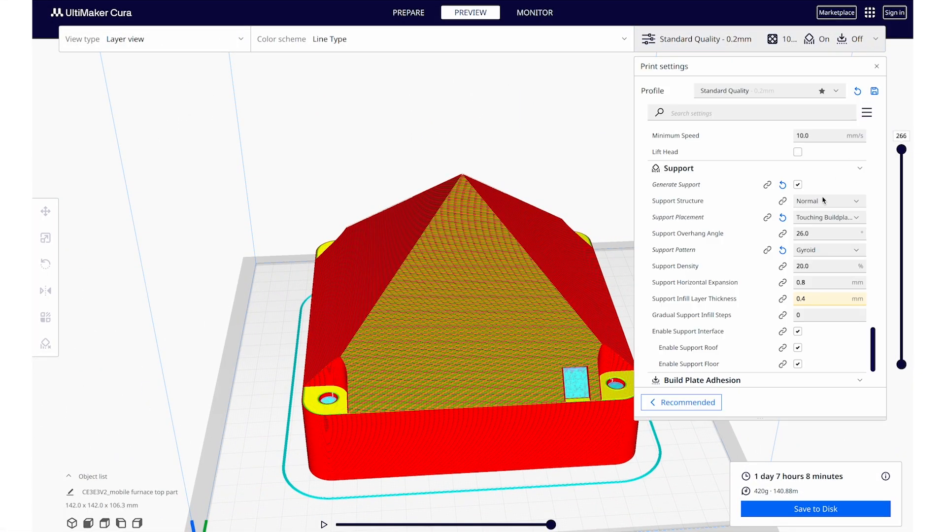
{"action": "left_click", "coordinate": [797, 185]}
{"action": "left_click", "coordinate": [870, 49]}
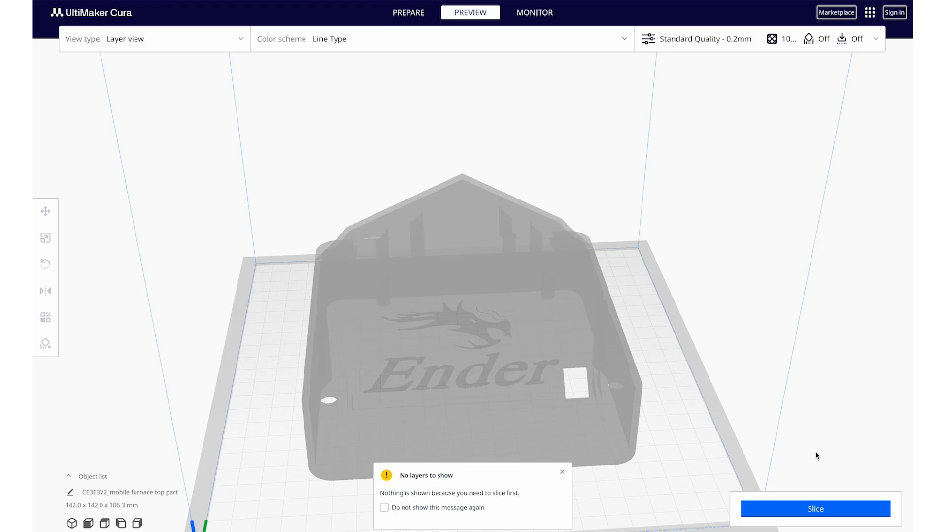
{"action": "left_click", "coordinate": [847, 513]}
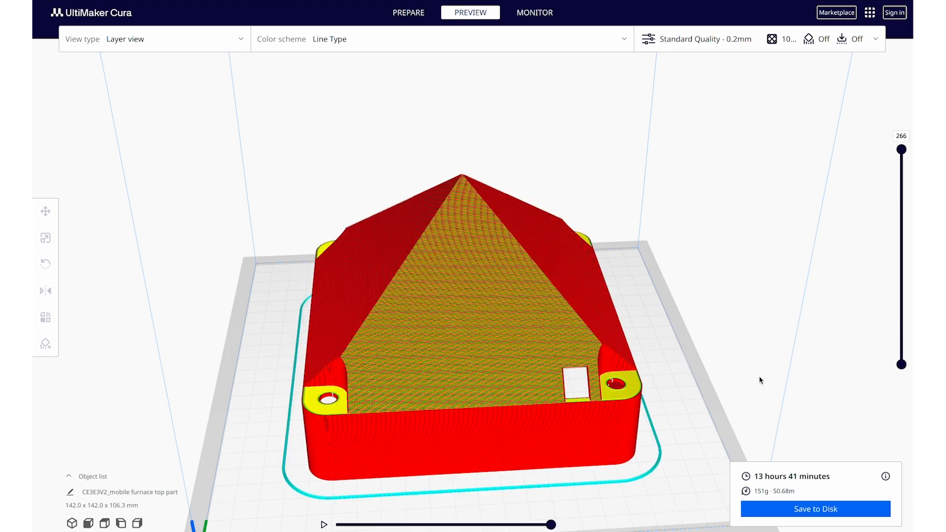
Add a support blocker cube on the upper part of the pyramid's front face
{"action": "right_click_drag", "start_coordinate": [760, 380], "coordinate": [643, 359]}
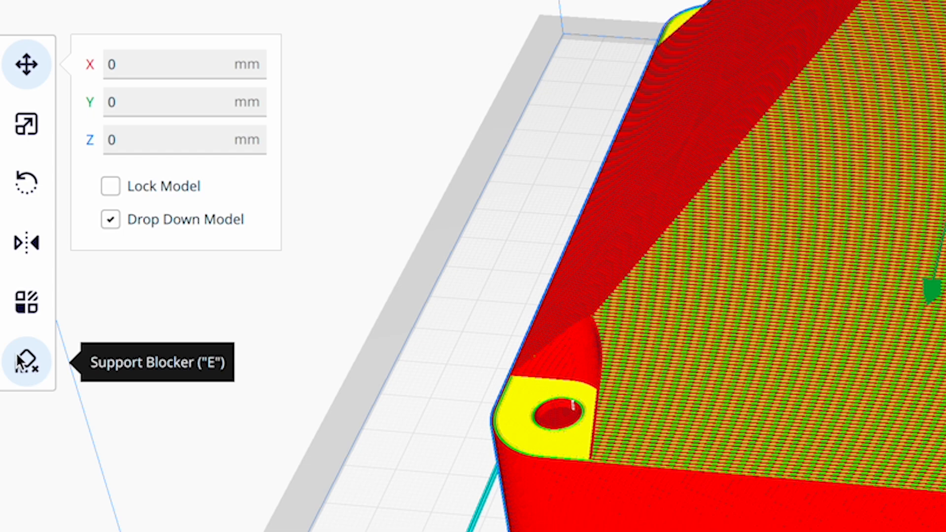
{"action": "left_click", "coordinate": [20, 361]}
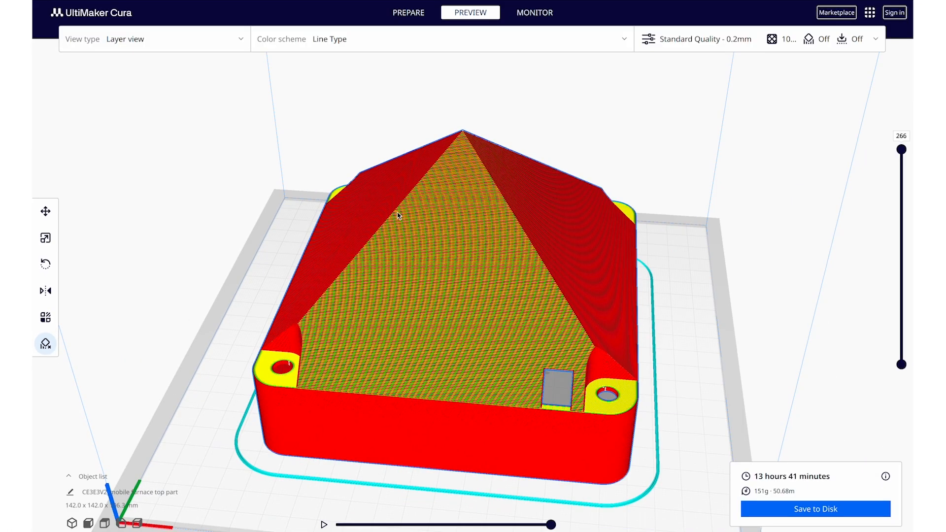
{"action": "left_click", "coordinate": [408, 206]}
{"action": "left_click", "coordinate": [404, 196]}
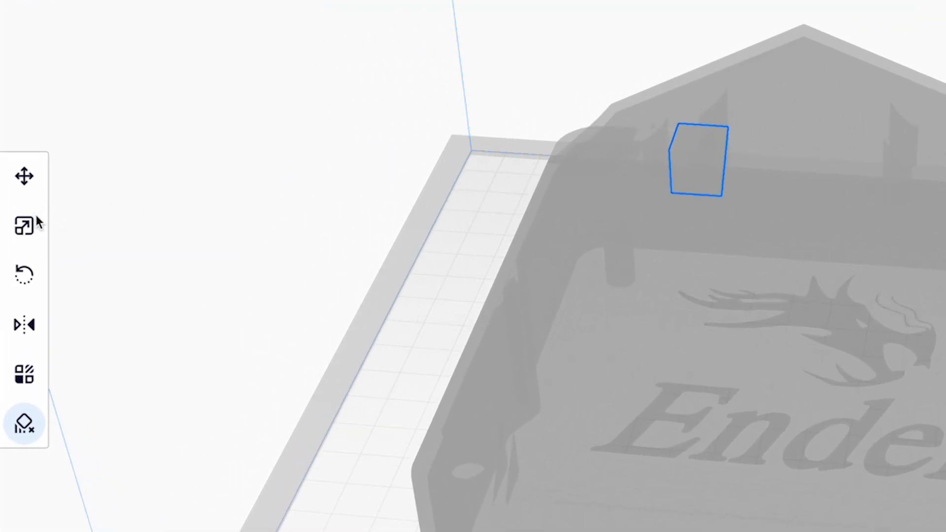
Turn off uniform scaling for the support blocker and resize it to about 24.9 × 23.2 × 28.2 mm
{"action": "left_click", "coordinate": [45, 238]}
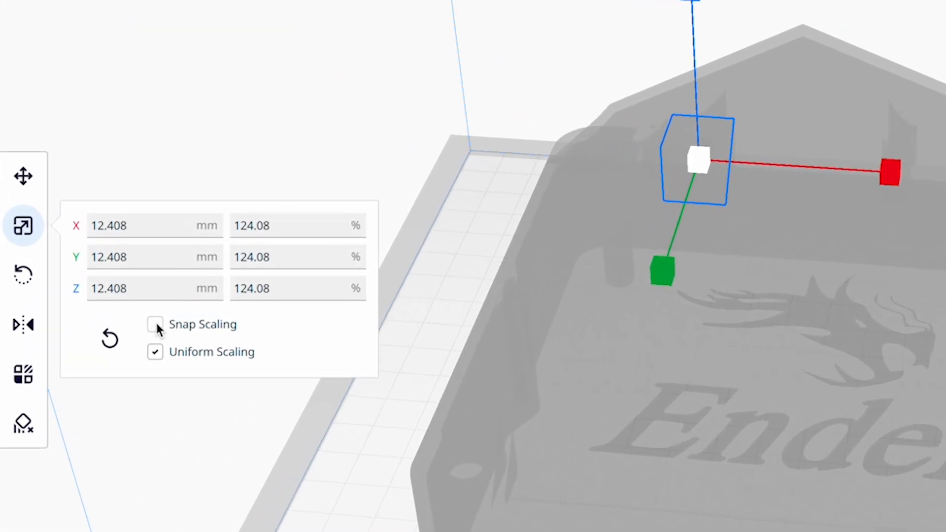
{"action": "left_click", "coordinate": [156, 323]}
{"action": "left_click", "coordinate": [156, 352]}
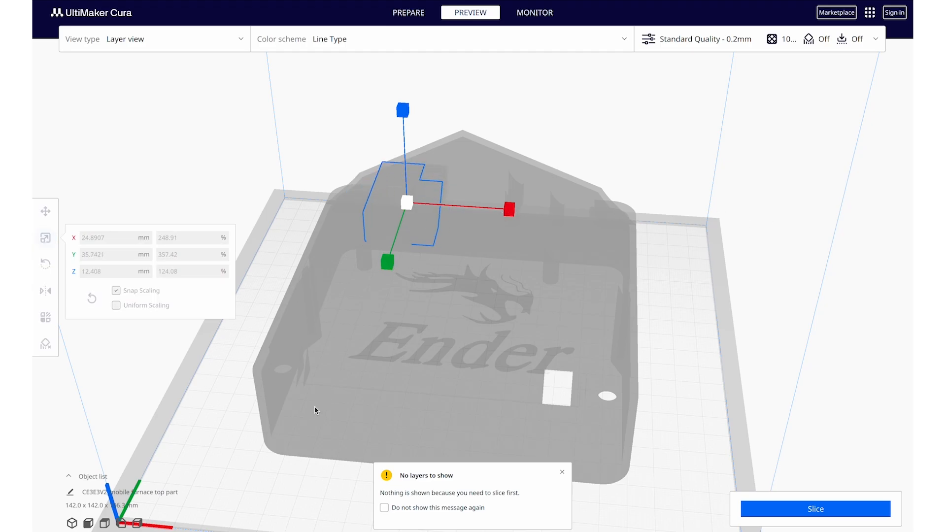
{"action": "right_click_drag", "start_coordinate": [462, 335], "coordinate": [481, 301]}
{"action": "scroll", "coordinate": [409, 134], "scroll_direction": "down", "scroll_amount": 2}
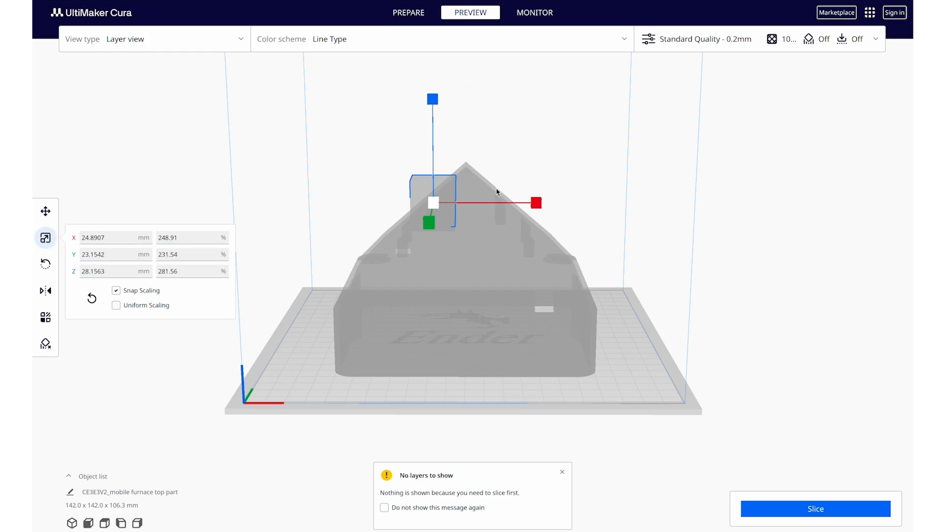
{"action": "scroll", "coordinate": [496, 191], "scroll_direction": "up", "scroll_amount": 2}
{"action": "right_click_drag", "start_coordinate": [583, 185], "coordinate": [560, 224]}
{"action": "scroll", "coordinate": [559, 224], "scroll_direction": "up", "scroll_amount": 1}
{"action": "scroll", "coordinate": [560, 223], "scroll_direction": "down", "scroll_amount": 1}
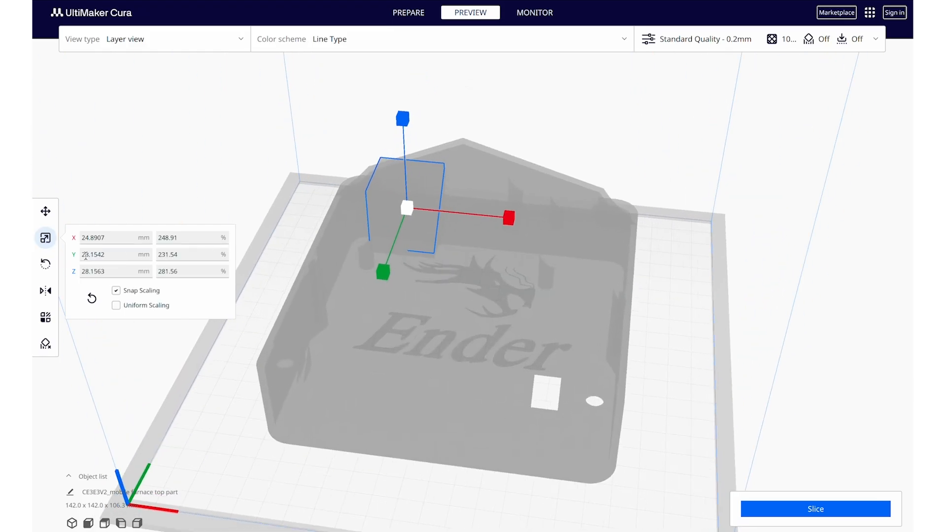
Move the support blocker along its three axes to a raised spot near the model's front corner
{"action": "left_click", "coordinate": [46, 211]}
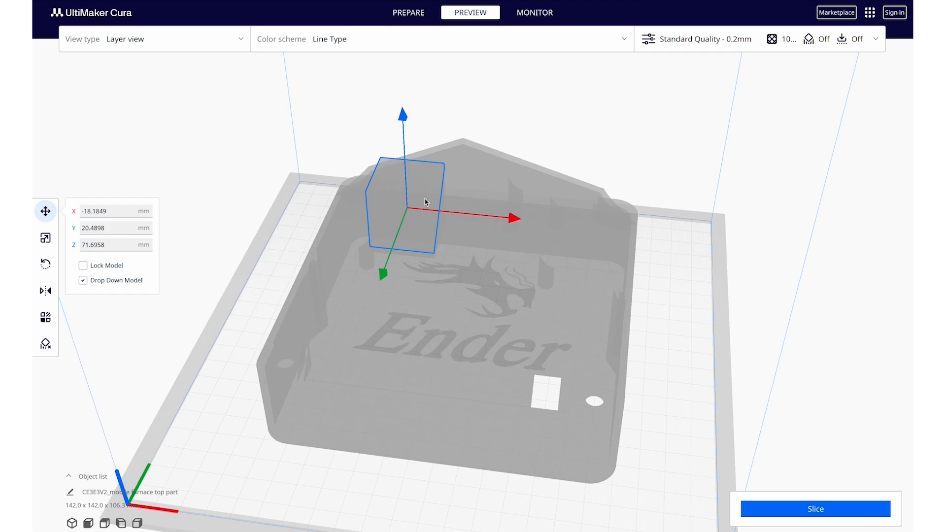
{"action": "left_click_drag", "start_coordinate": [512, 217], "coordinate": [602, 225]}
{"action": "left_click_drag", "start_coordinate": [481, 283], "coordinate": [465, 309]}
{"action": "right_click_drag", "start_coordinate": [537, 284], "coordinate": [554, 214]}
{"action": "scroll", "coordinate": [553, 214], "scroll_direction": "down", "scroll_amount": 5}
{"action": "scroll", "coordinate": [554, 214], "scroll_direction": "up", "scroll_amount": 1}
{"action": "mouse_move", "coordinate": [493, 85]}
{"action": "left_mouse_down"}
{"action": "mouse_move", "coordinate": [496, 36]}
{"action": "mouse_move", "coordinate": [505, 95]}
{"action": "mouse_move", "coordinate": [504, 81]}
{"action": "left_mouse_up"}
{"action": "right_click_drag", "start_coordinate": [504, 81], "coordinate": [487, 120]}
{"action": "scroll", "coordinate": [487, 121], "scroll_direction": "up", "scroll_amount": 2}
{"action": "left_click_drag", "start_coordinate": [577, 272], "coordinate": [406, 251]}
{"action": "left_click", "coordinate": [679, 196]}
Centre the support blocker beneath the pyramid's peak and widen it to about 50 mm along X
{"action": "scroll", "coordinate": [638, 184], "scroll_direction": "up", "scroll_amount": 6}
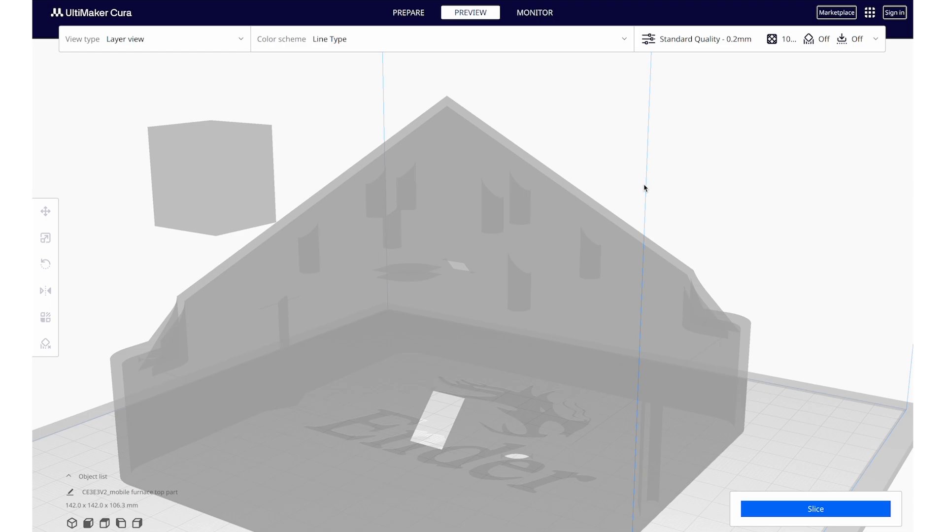
{"action": "right_click_drag", "start_coordinate": [752, 208], "coordinate": [570, 215]}
{"action": "right_click_drag", "start_coordinate": [534, 190], "coordinate": [606, 311]}
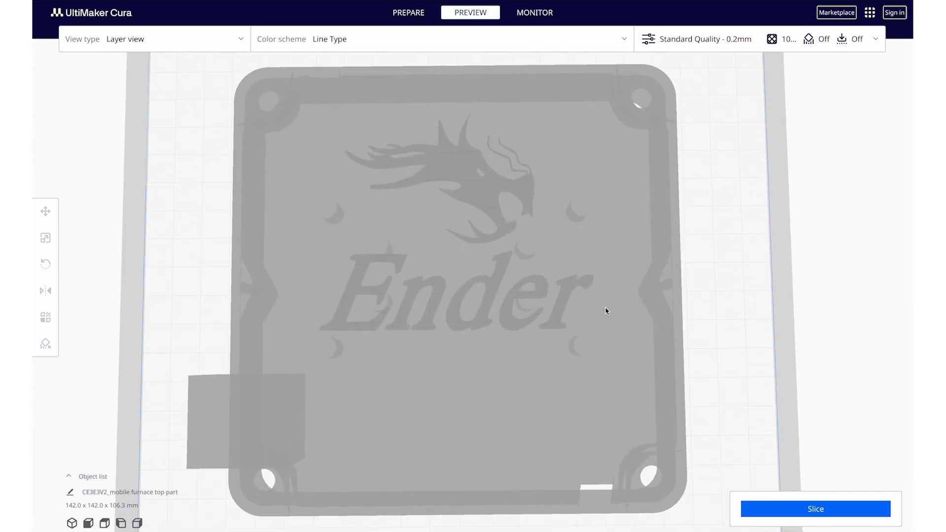
{"action": "left_click", "coordinate": [219, 421]}
{"action": "left_click_drag", "start_coordinate": [302, 422], "coordinate": [427, 348]}
{"action": "key", "text": "s"}
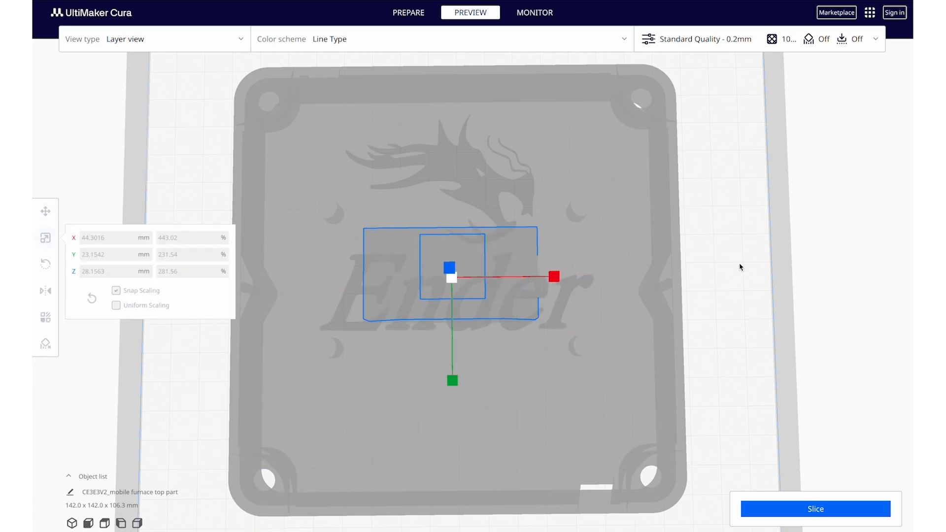
{"action": "scroll", "coordinate": [589, 256], "scroll_direction": "up", "scroll_amount": 5}
{"action": "scroll", "coordinate": [558, 187], "scroll_direction": "down", "scroll_amount": 2}
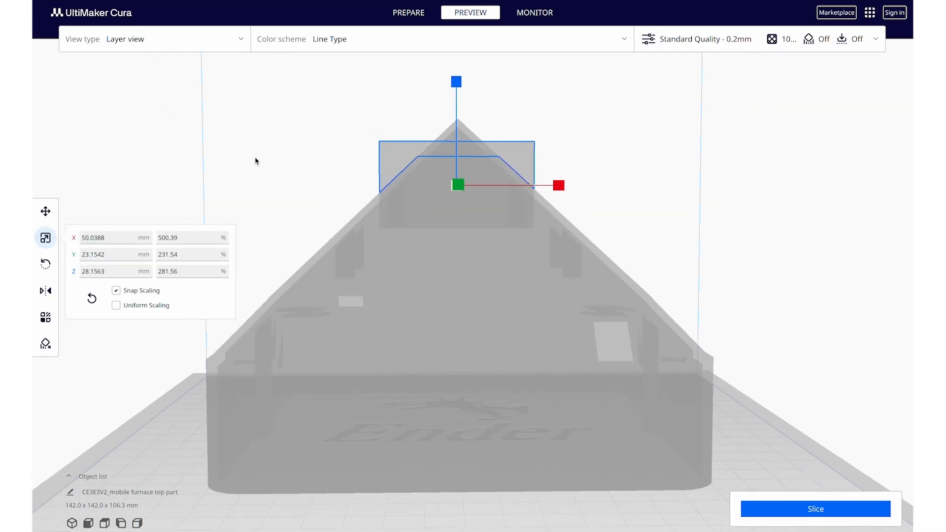
Raise the support blocker and stretch it vertically into a tall column
{"action": "left_click", "coordinate": [45, 211]}
{"action": "right_click_drag", "start_coordinate": [684, 154], "coordinate": [686, 212]}
{"action": "mouse_move", "coordinate": [456, 91]}
{"action": "left_mouse_down"}
{"action": "mouse_move", "coordinate": [457, 132]}
{"action": "mouse_move", "coordinate": [475, 45]}
{"action": "mouse_move", "coordinate": [462, 139]}
{"action": "mouse_move", "coordinate": [462, 79]}
{"action": "left_mouse_up"}
{"action": "left_click", "coordinate": [46, 237]}
{"action": "scroll", "coordinate": [473, 154], "scroll_direction": "down", "scroll_amount": 4}
Lower the tall support blocker to about Z -48 mm and shift it to about Y -0.43 mm
{"action": "left_click", "coordinate": [45, 211]}
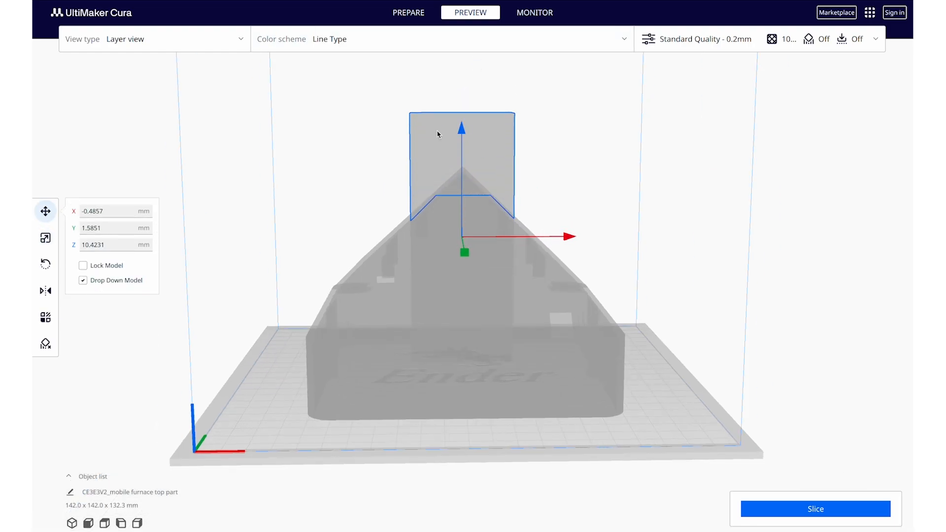
{"action": "left_click_drag", "start_coordinate": [461, 130], "coordinate": [454, 246]}
{"action": "scroll", "coordinate": [577, 232], "scroll_direction": "up", "scroll_amount": 4}
{"action": "left_click_drag", "start_coordinate": [467, 315], "coordinate": [466, 323]}
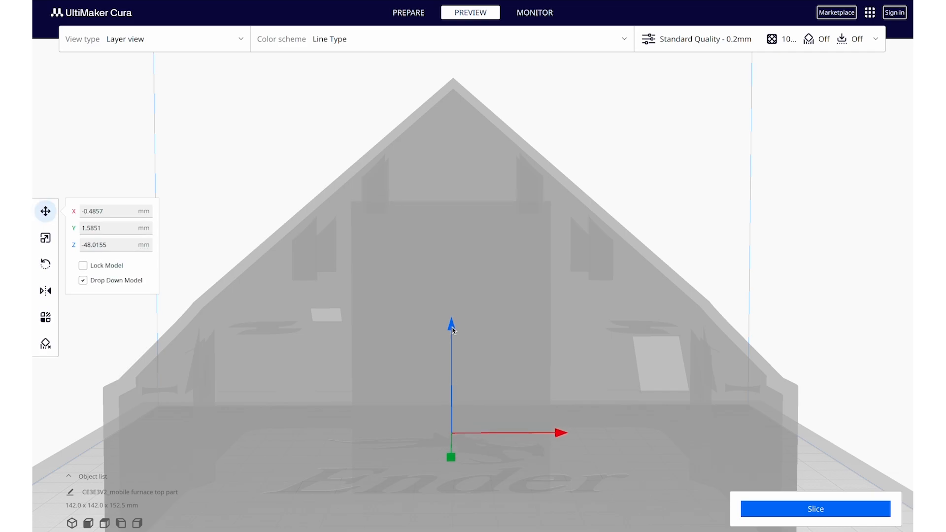
{"action": "right_click_drag", "start_coordinate": [466, 323], "coordinate": [619, 192]}
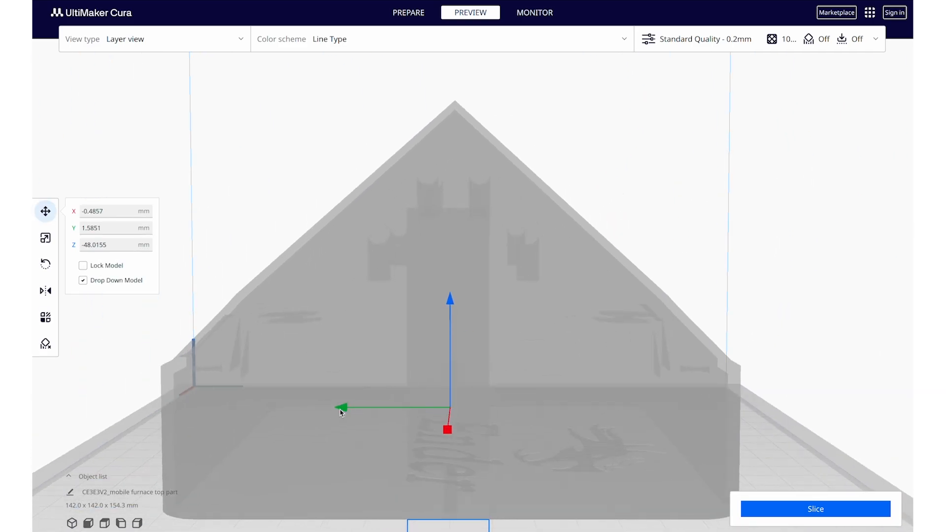
{"action": "left_click_drag", "start_coordinate": [340, 412], "coordinate": [346, 406]}
{"action": "right_click_drag", "start_coordinate": [346, 407], "coordinate": [95, 381]}
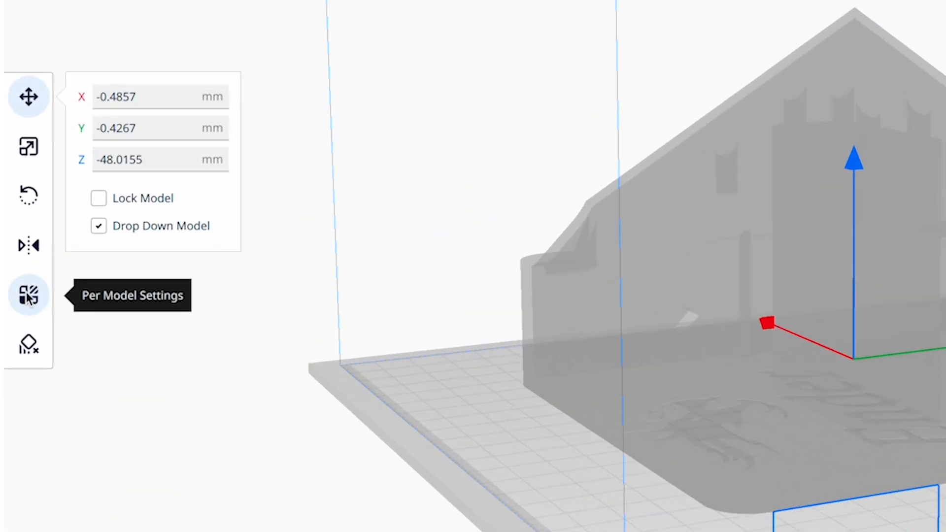
Change the support blocker's mesh type to Modify settings for overlaps and make it a Cutting mesh
{"action": "left_click", "coordinate": [32, 298]}
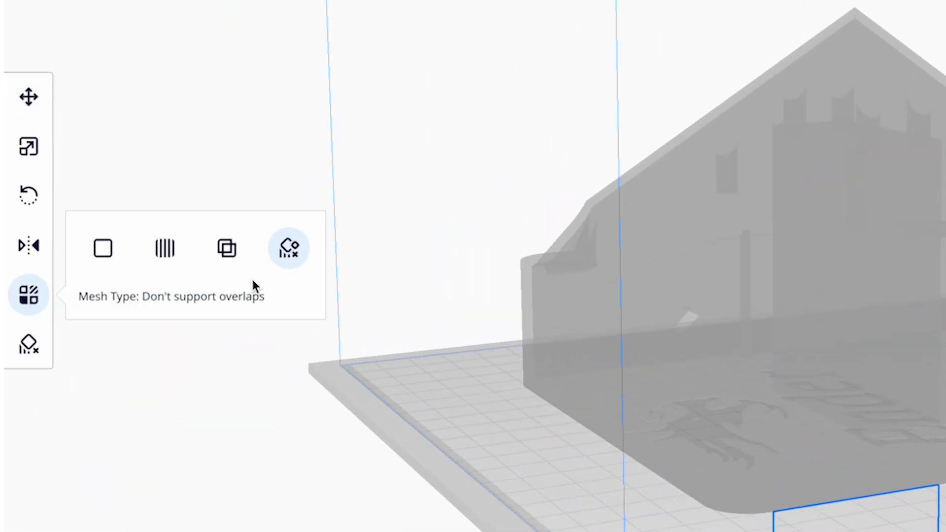
{"action": "left_click", "coordinate": [226, 255]}
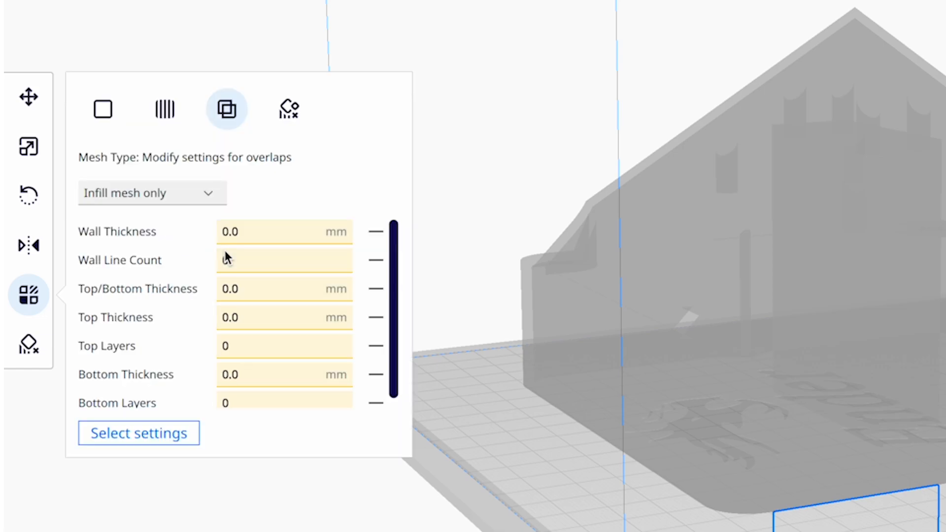
{"action": "left_click", "coordinate": [204, 197]}
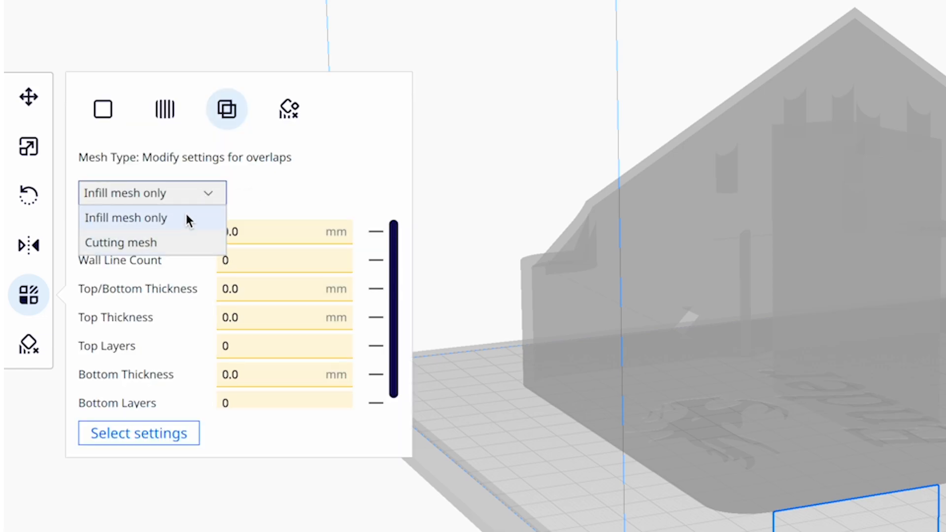
{"action": "left_click", "coordinate": [177, 246]}
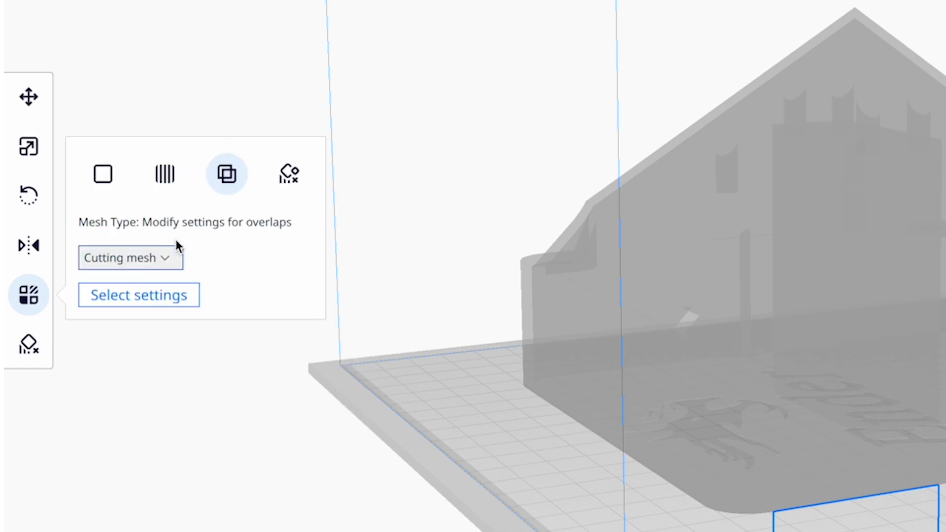
Add the Generate Support setting to the cutting mesh and enable it
{"action": "left_click", "coordinate": [154, 295]}
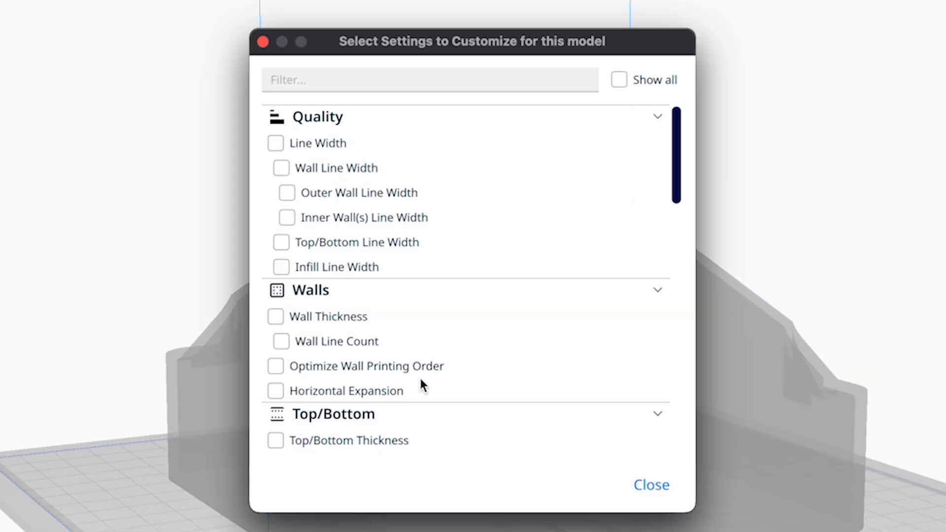
{"action": "scroll", "coordinate": [421, 381], "scroll_direction": "down", "scroll_amount": 15}
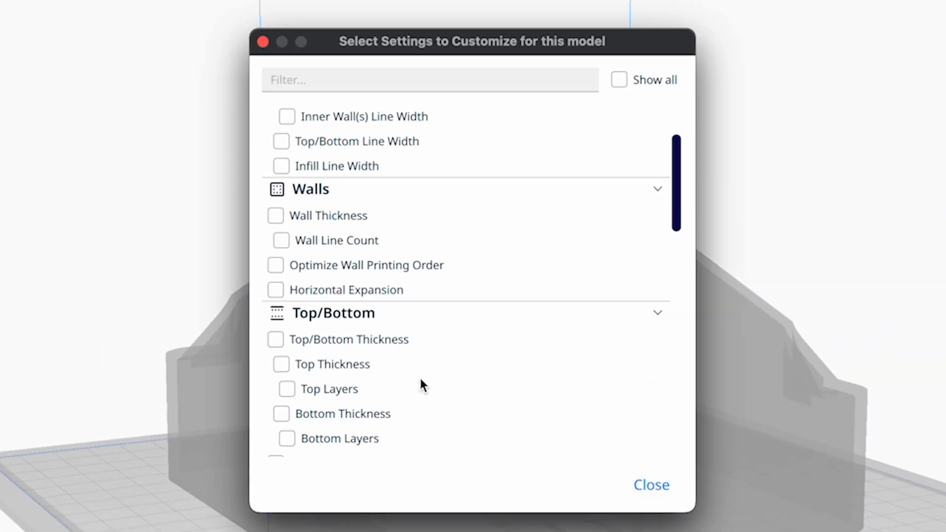
{"action": "scroll", "coordinate": [421, 383], "scroll_direction": "down", "scroll_amount": 8}
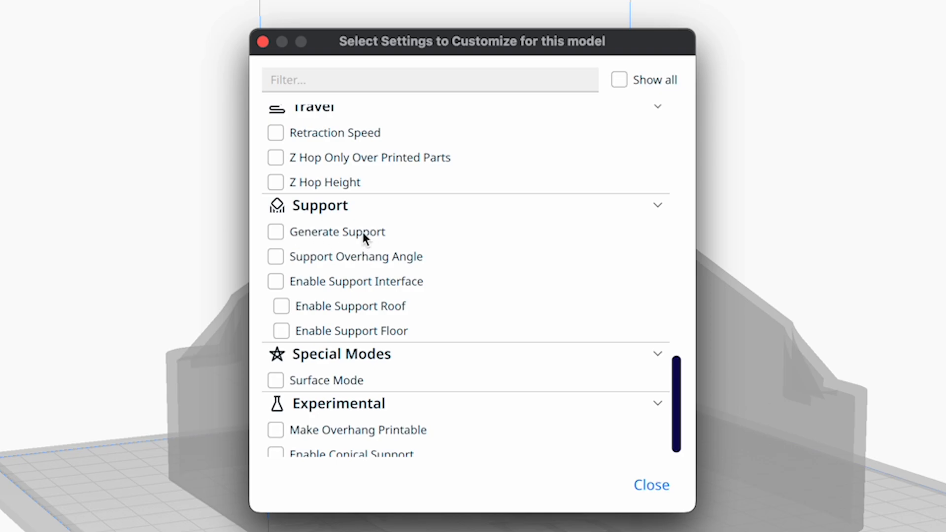
{"action": "left_click", "coordinate": [655, 483]}
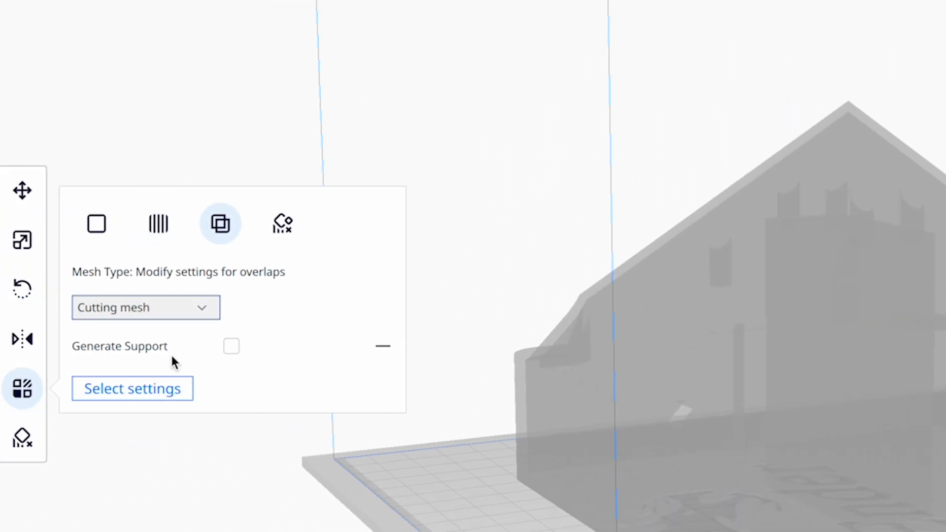
{"action": "left_click", "coordinate": [232, 346]}
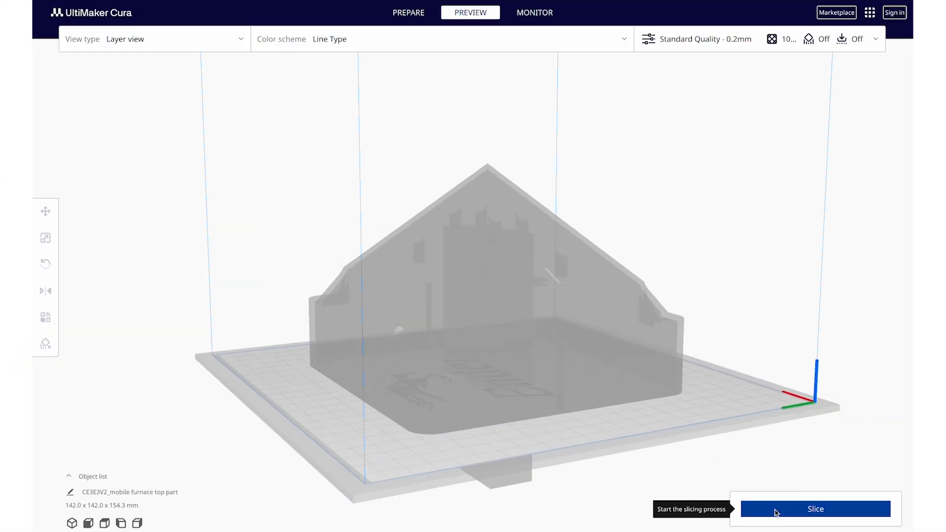
Slice the model and examine the supports around the cutting mesh in the layer preview
{"action": "scroll", "coordinate": [538, 374], "scroll_direction": "up", "scroll_amount": 2}
{"action": "right_click_drag", "start_coordinate": [671, 240], "coordinate": [650, 262]}
{"action": "left_click_drag", "start_coordinate": [901, 159], "coordinate": [871, 277]}
{"action": "right_click_drag", "start_coordinate": [713, 232], "coordinate": [739, 271]}
{"action": "left_click_drag", "start_coordinate": [901, 257], "coordinate": [901, 175]}
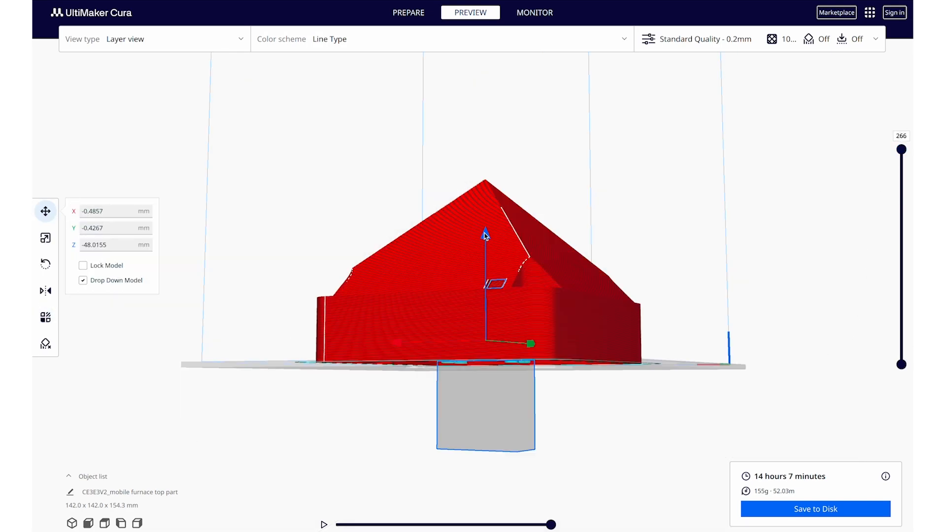
Raise the cutting mesh to about Z -36.6 mm, slice again and inspect the upper layers' supports
{"action": "left_click_drag", "start_coordinate": [485, 235], "coordinate": [485, 215]}
{"action": "right_click_drag", "start_coordinate": [485, 215], "coordinate": [315, 277]}
{"action": "scroll", "coordinate": [428, 273], "scroll_direction": "up", "scroll_amount": 2}
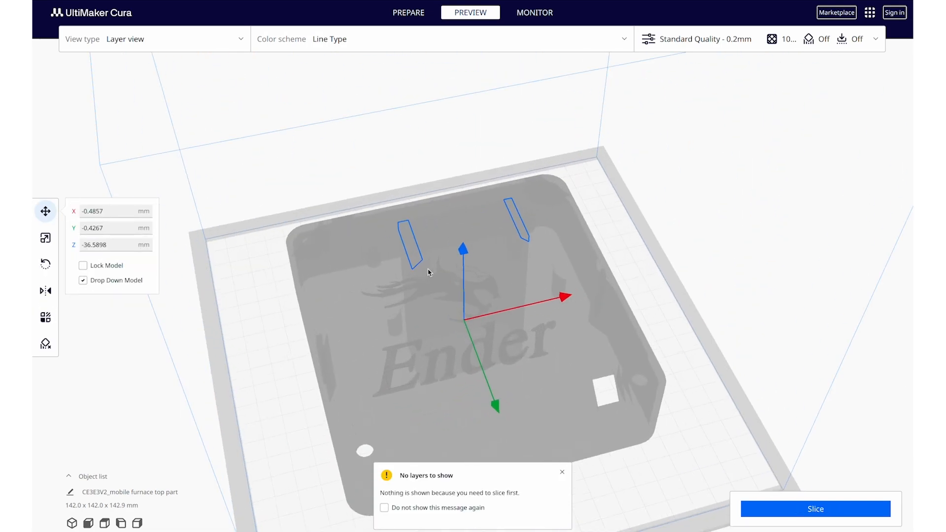
{"action": "scroll", "coordinate": [428, 273], "scroll_direction": "up", "scroll_amount": 1}
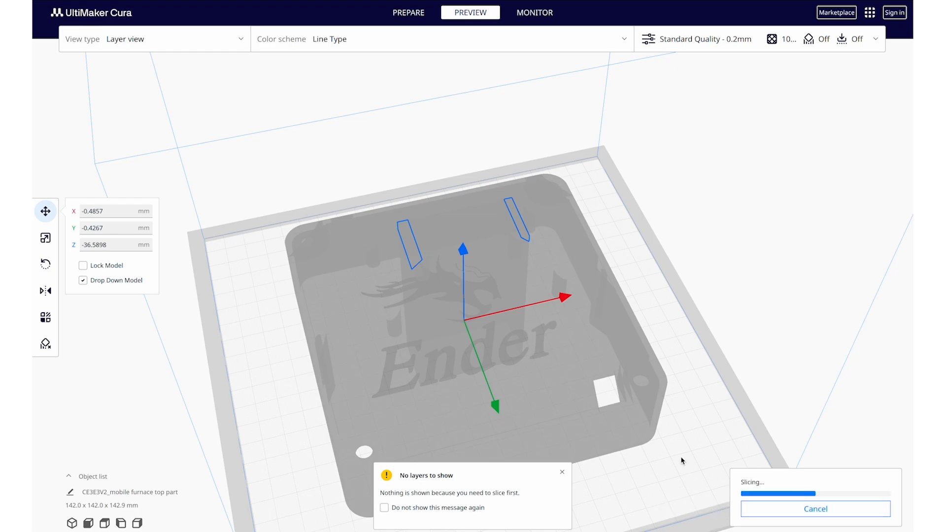
{"action": "right_click_drag", "start_coordinate": [680, 456], "coordinate": [587, 384]}
{"action": "mouse_move", "coordinate": [901, 181]}
{"action": "left_mouse_down"}
{"action": "mouse_move", "coordinate": [901, 248]}
{"action": "mouse_move", "coordinate": [901, 182]}
{"action": "left_mouse_up"}
{"action": "scroll", "coordinate": [547, 246], "scroll_direction": "up", "scroll_amount": 5}
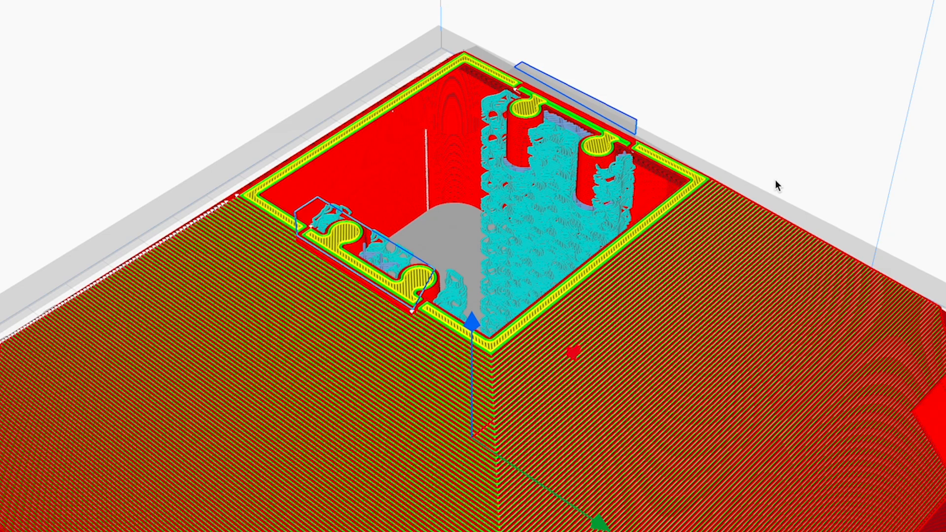
Add a second block on the pyramid's face, centre it under the peak and resize it to about 79.7 × 40.2 mm in X and Y
{"action": "right_click_drag", "start_coordinate": [775, 179], "coordinate": [442, 212]}
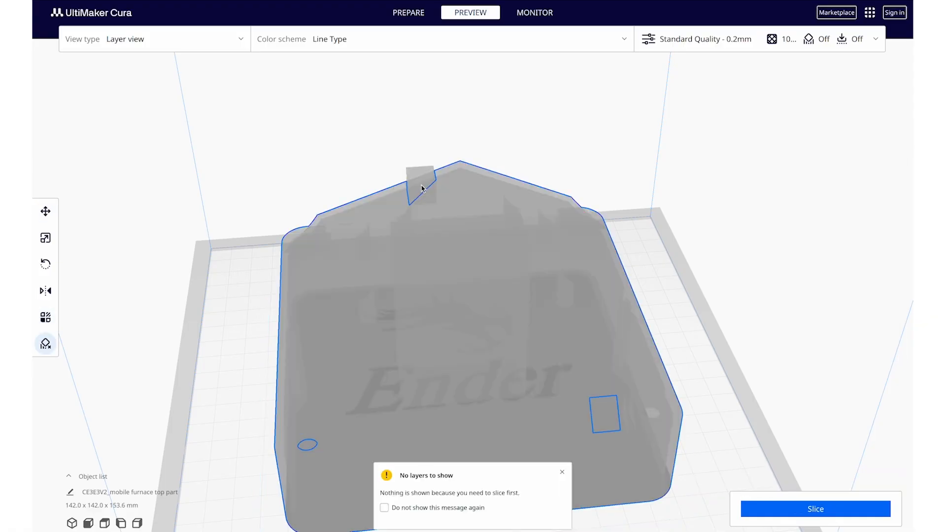
{"action": "left_click_drag", "start_coordinate": [514, 246], "coordinate": [593, 277]}
{"action": "left_click", "coordinate": [45, 238]}
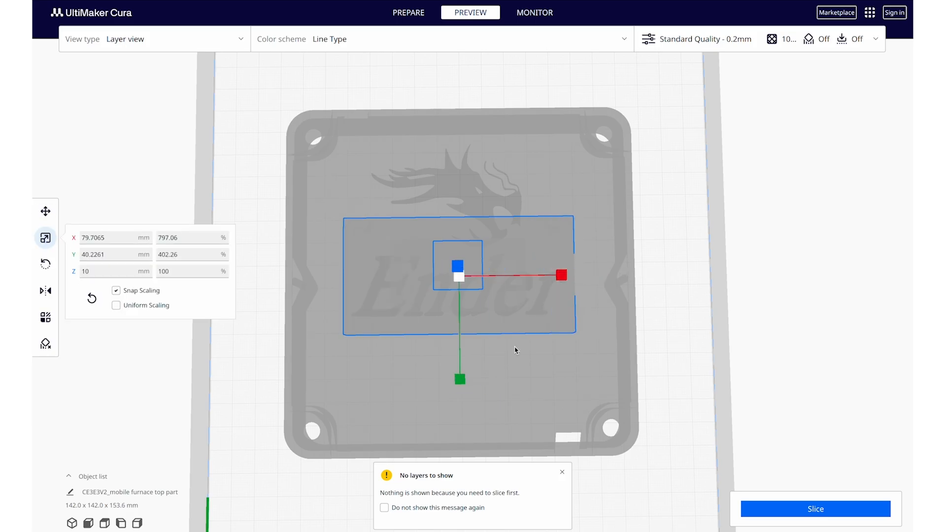
Stretch the second block vertically and position it under the peak at about Z -29.6 mm
{"action": "left_click", "coordinate": [50, 213]}
{"action": "mouse_move", "coordinate": [462, 239]}
{"action": "left_mouse_down"}
{"action": "mouse_move", "coordinate": [465, 250]}
{"action": "mouse_move", "coordinate": [462, 237]}
{"action": "left_mouse_up"}
{"action": "left_click_drag", "start_coordinate": [338, 403], "coordinate": [342, 404]}
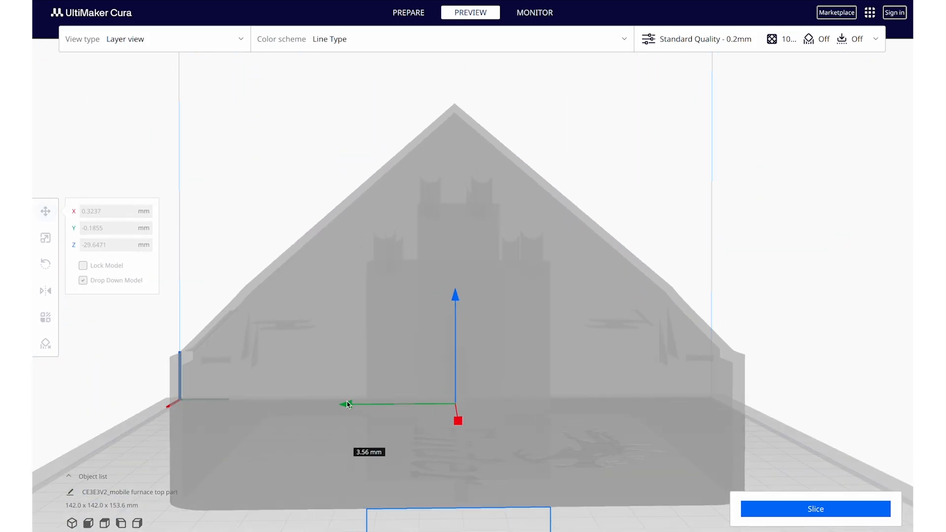
{"action": "right_click_drag", "start_coordinate": [344, 404], "coordinate": [738, 255]}
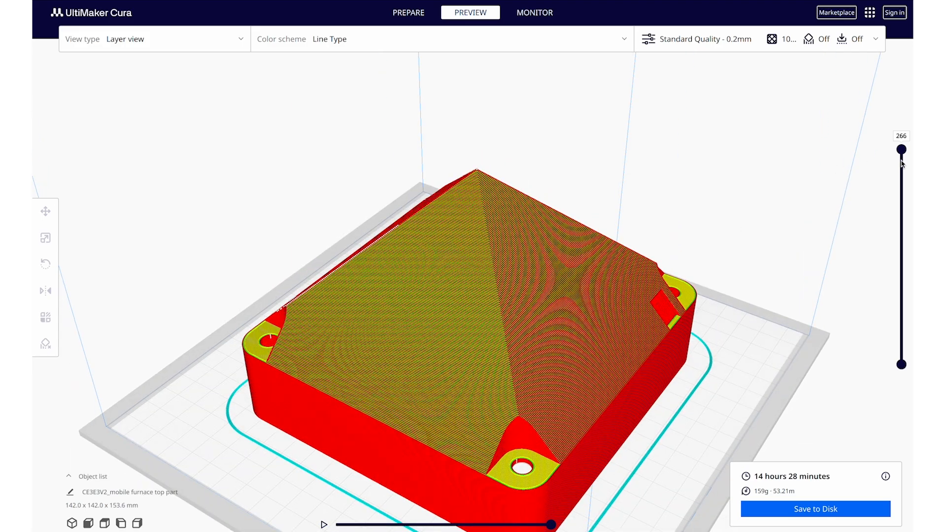
Examine the sliced model layer by layer, checking the inner support columns and the corner screw holes
{"action": "left_click_drag", "start_coordinate": [900, 149], "coordinate": [901, 273]}
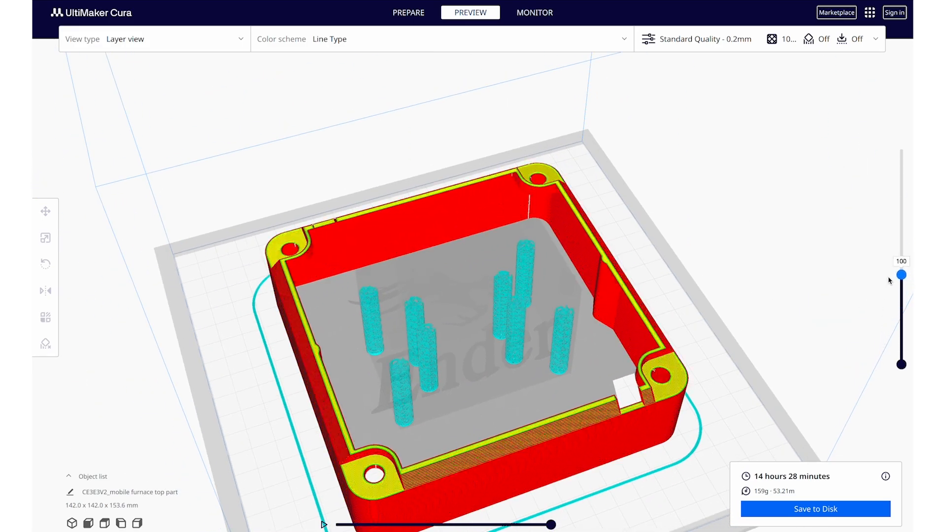
{"action": "left_click_drag", "start_coordinate": [889, 279], "coordinate": [891, 245]}
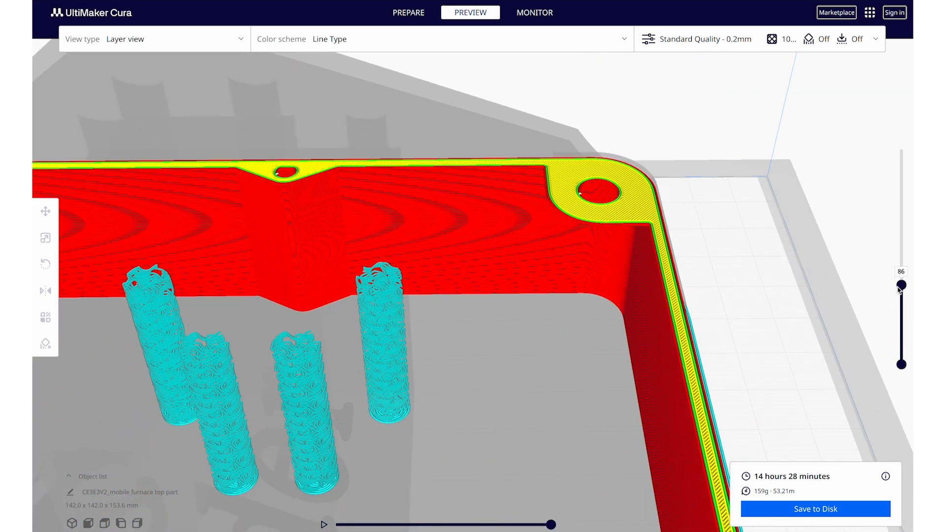
{"action": "mouse_move", "coordinate": [900, 297]}
{"action": "left_mouse_down"}
{"action": "mouse_move", "coordinate": [901, 323]}
{"action": "mouse_move", "coordinate": [900, 254]}
{"action": "mouse_move", "coordinate": [891, 309]}
{"action": "left_mouse_up"}
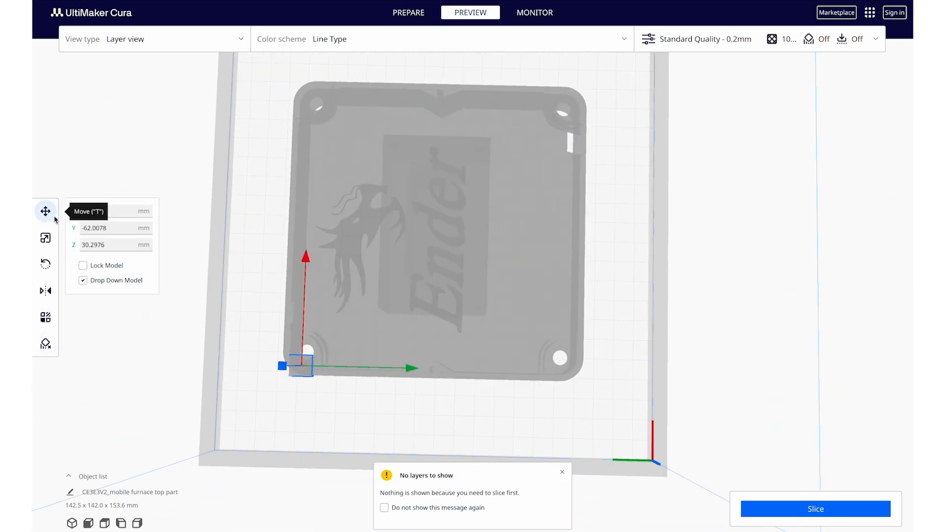
Enlarge the new block around the model's corner screw hole, place it at about X -62.6, Y -61.2 mm, and lower it
{"action": "left_click", "coordinate": [45, 238]}
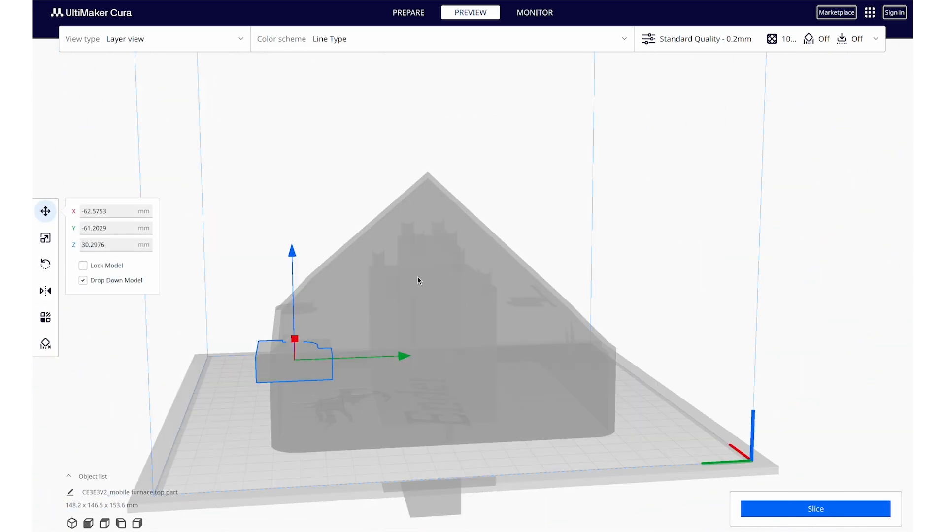
{"action": "left_click_drag", "start_coordinate": [295, 236], "coordinate": [302, 274]}
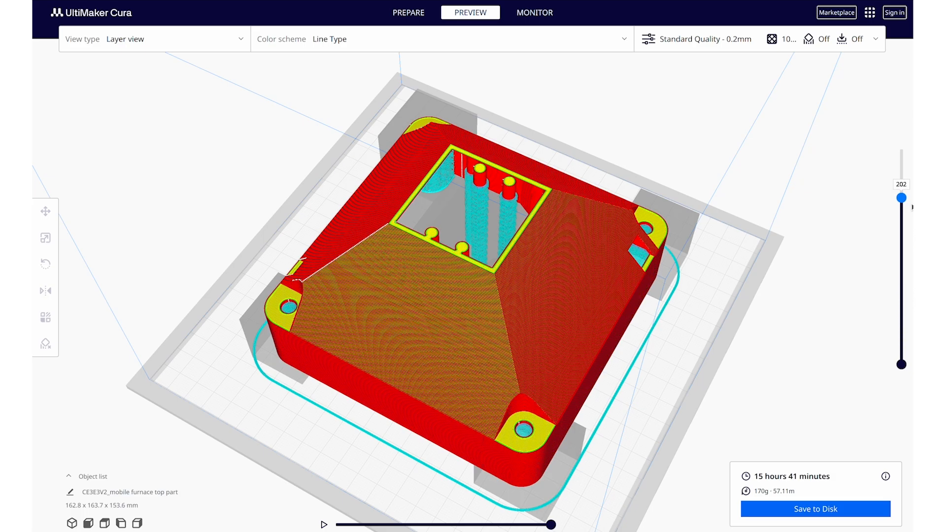
Examine the sliced model layer by layer, checking the supports at the corners and pillars and the side screw holes
{"action": "left_click_drag", "start_coordinate": [900, 149], "coordinate": [902, 249]}
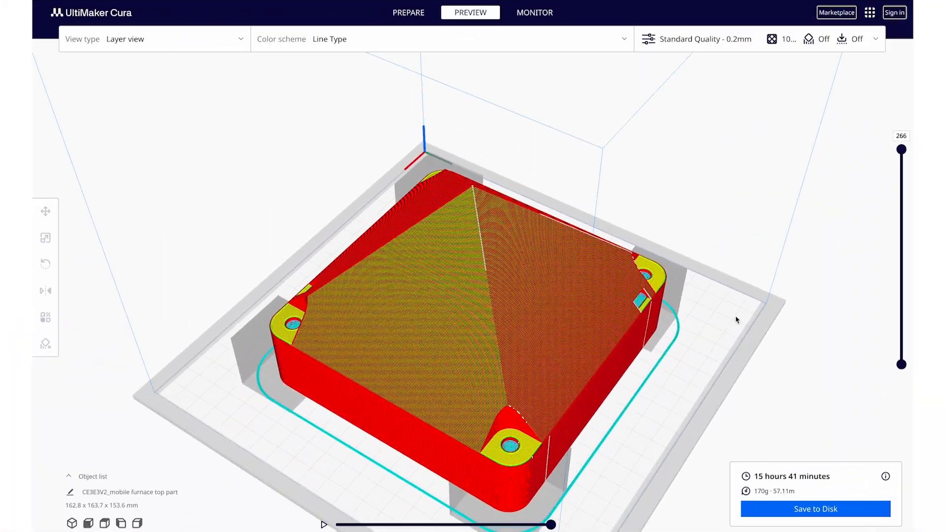
{"action": "left_click_drag", "start_coordinate": [900, 150], "coordinate": [901, 303]}
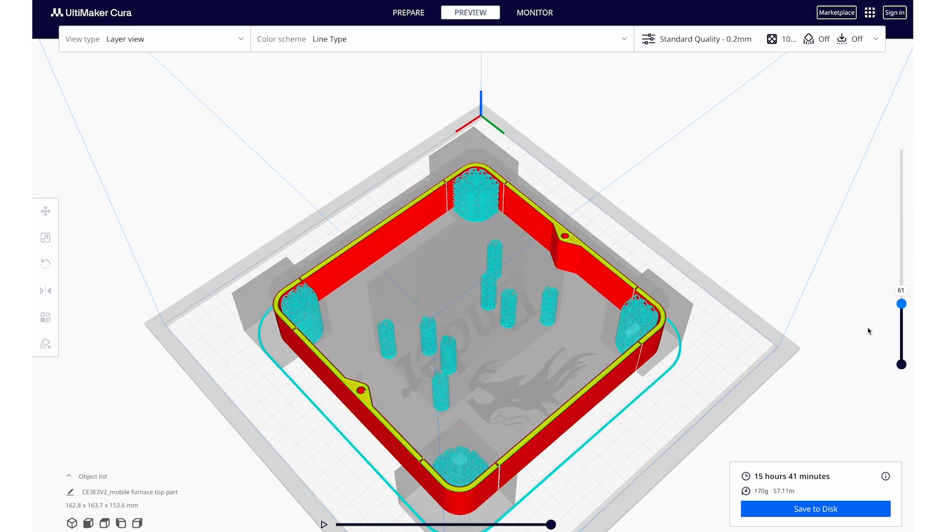
{"action": "scroll", "coordinate": [648, 364], "scroll_direction": "up", "scroll_amount": 5}
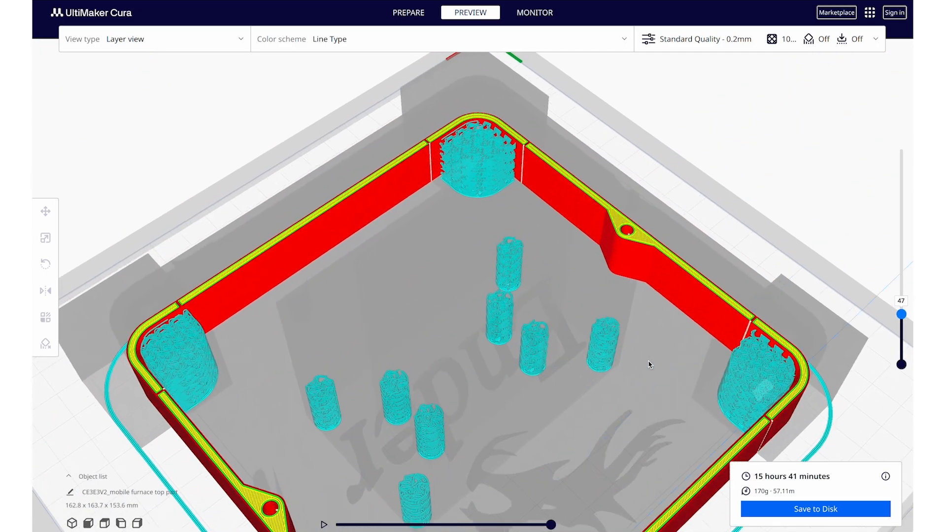
{"action": "middle_click_drag", "start_coordinate": [648, 364], "coordinate": [694, 279]}
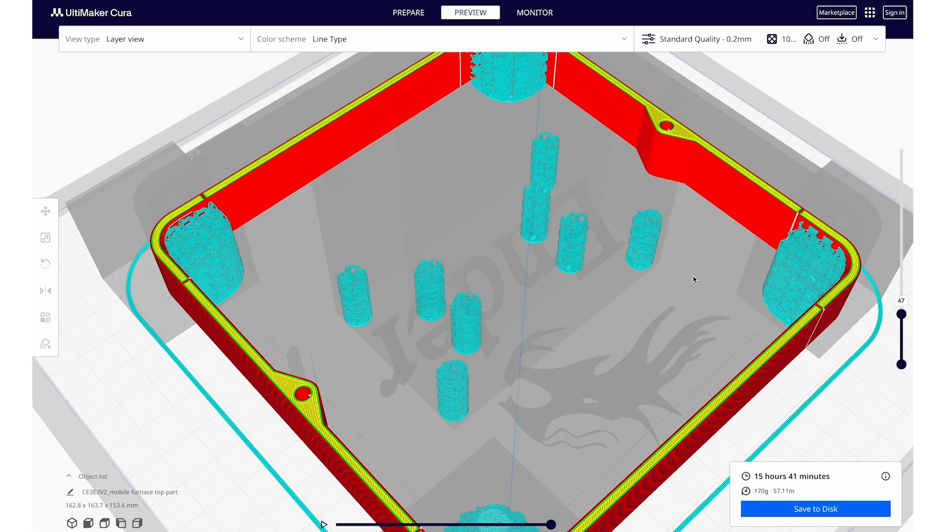
{"action": "scroll", "coordinate": [694, 280], "scroll_direction": "up", "scroll_amount": 3}
{"action": "scroll", "coordinate": [694, 281], "scroll_direction": "down", "scroll_amount": 1}
{"action": "scroll", "coordinate": [694, 282], "scroll_direction": "down", "scroll_amount": 2}
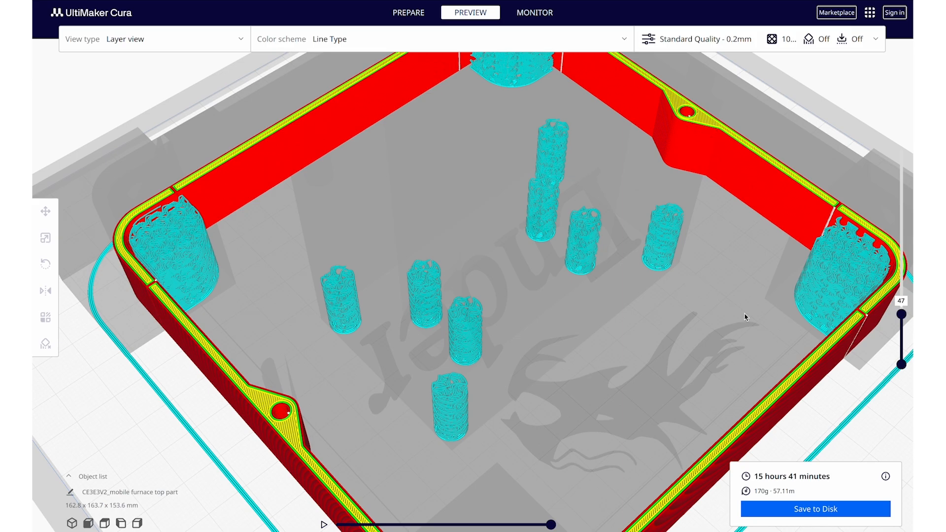
{"action": "right_click_drag", "start_coordinate": [744, 317], "coordinate": [691, 310]}
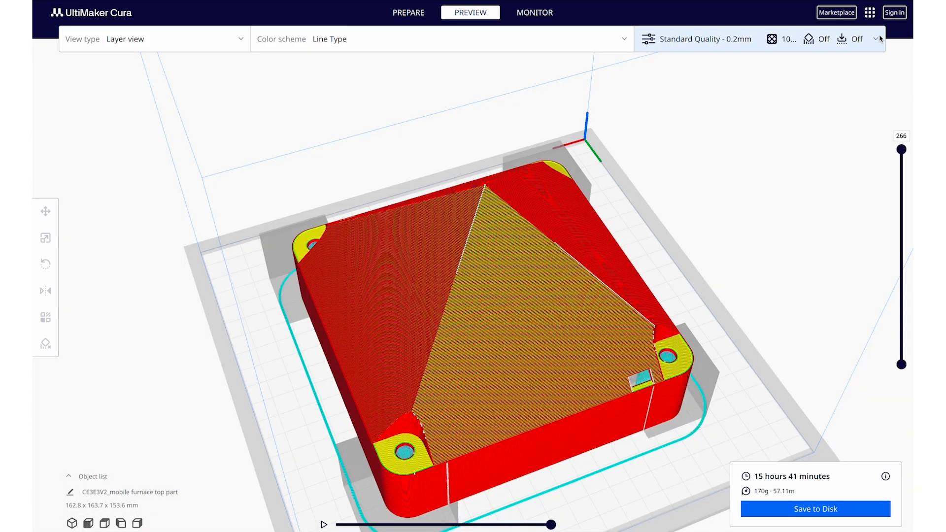
Reset the infill density to its default of 20% and slice the model again
{"action": "left_click", "coordinate": [876, 38]}
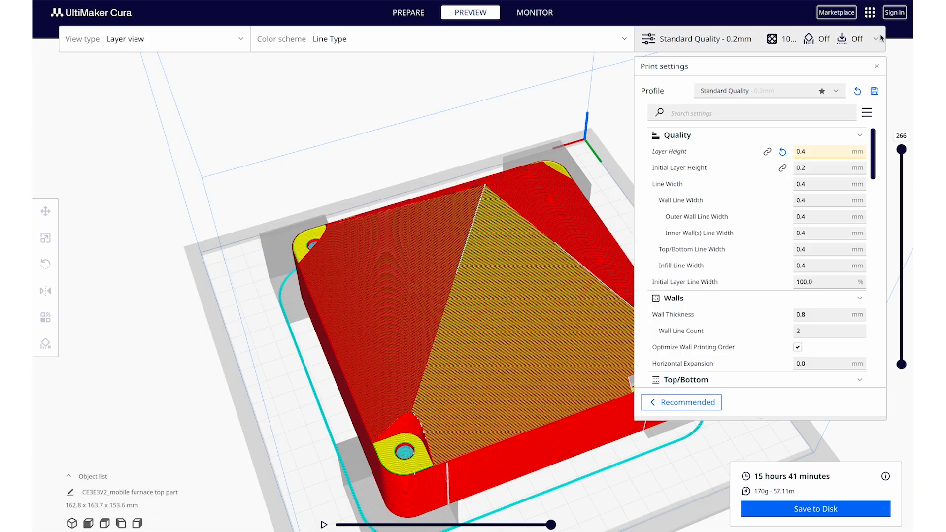
{"action": "scroll", "coordinate": [788, 291], "scroll_direction": "down", "scroll_amount": 10}
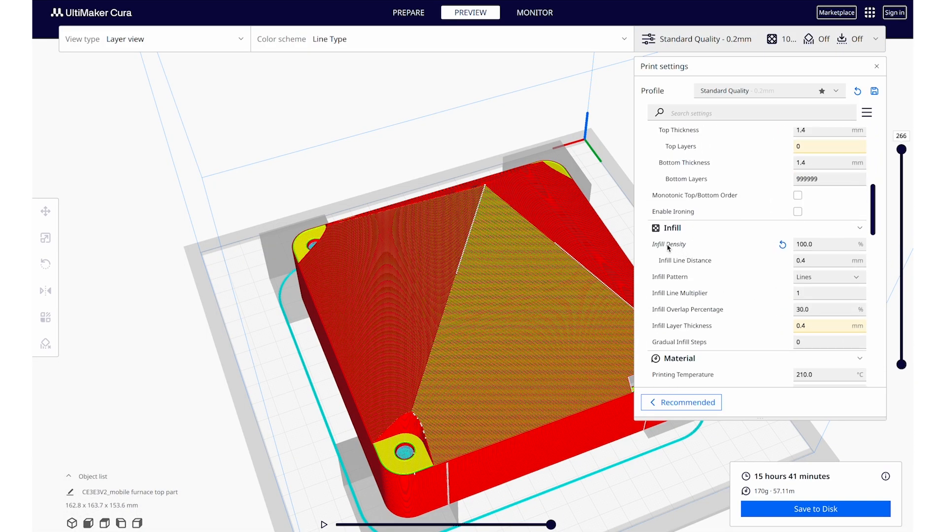
{"action": "left_click", "coordinate": [782, 245]}
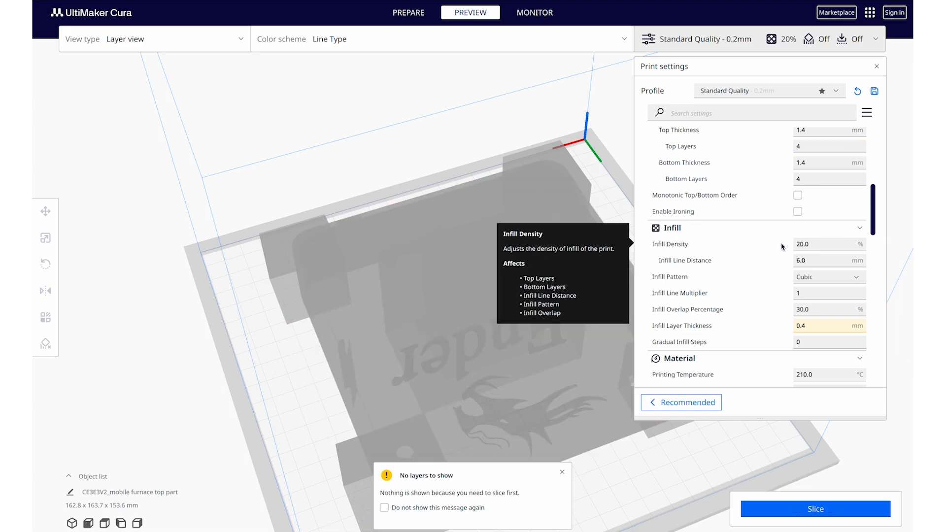
{"action": "left_click", "coordinate": [876, 39]}
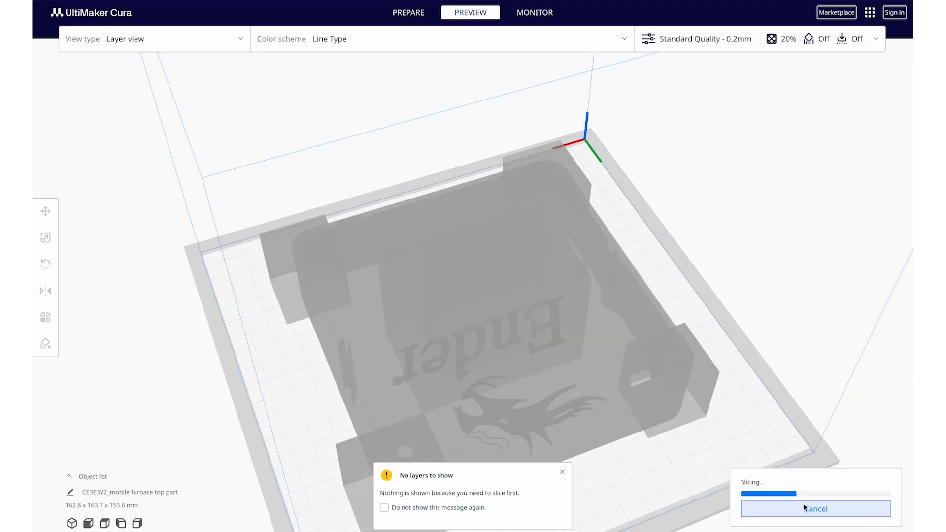
Add a block beside the side wall's screw hole and resize it to about 24.9 × 28.9 mm in X and Y
{"action": "left_click_drag", "start_coordinate": [900, 150], "coordinate": [858, 310]}
{"action": "scroll", "coordinate": [336, 389], "scroll_direction": "up", "scroll_amount": 10}
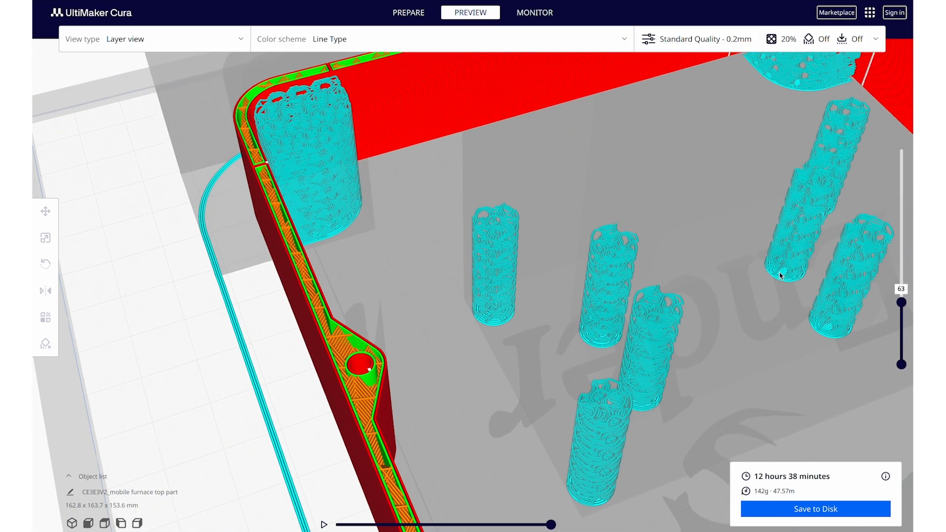
{"action": "right_click_drag", "start_coordinate": [780, 274], "coordinate": [566, 338]}
{"action": "left_click_drag", "start_coordinate": [900, 302], "coordinate": [899, 323]}
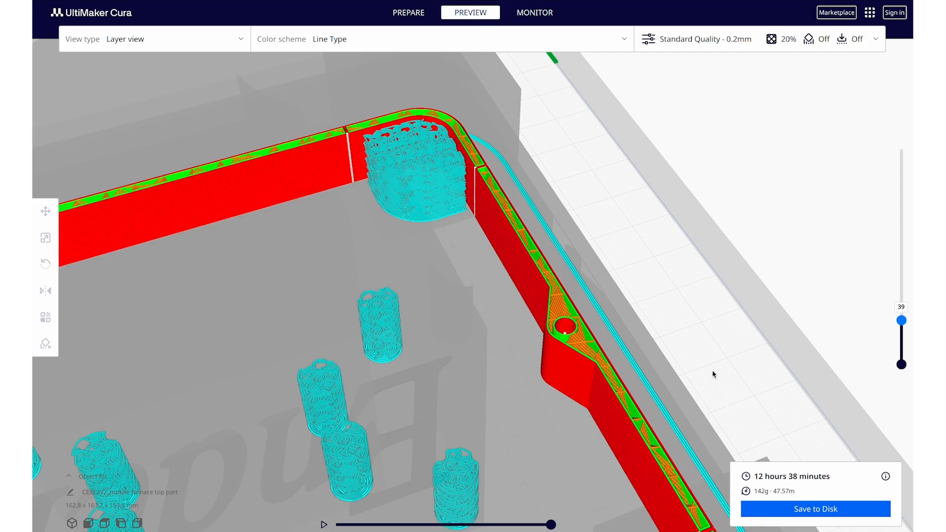
{"action": "scroll", "coordinate": [713, 373], "scroll_direction": "down", "scroll_amount": 5}
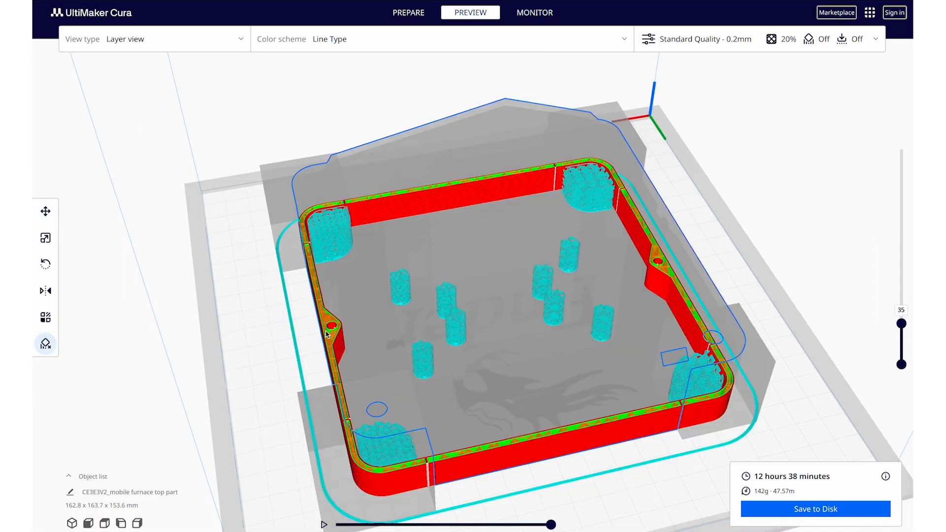
{"action": "left_click", "coordinate": [326, 334]}
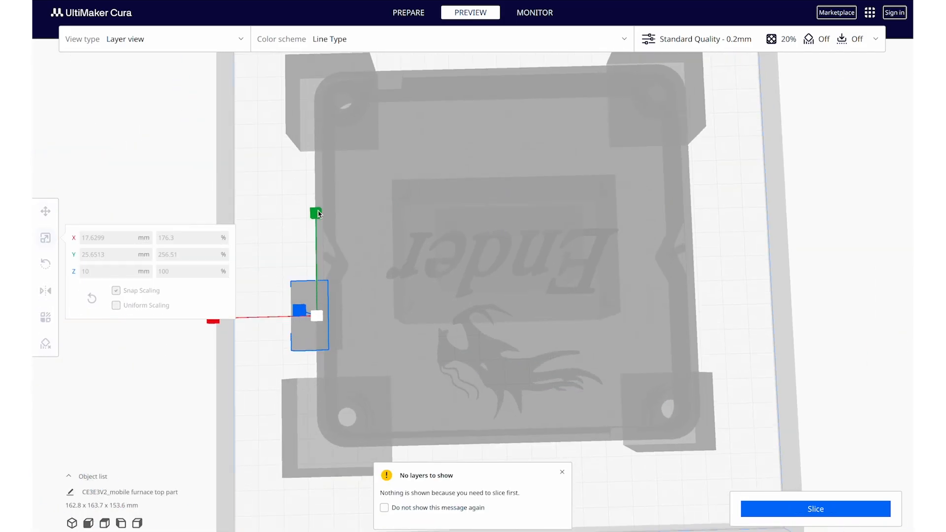
{"action": "left_click_drag", "start_coordinate": [317, 213], "coordinate": [316, 209]}
{"action": "right_click_drag", "start_coordinate": [433, 285], "coordinate": [510, 334]}
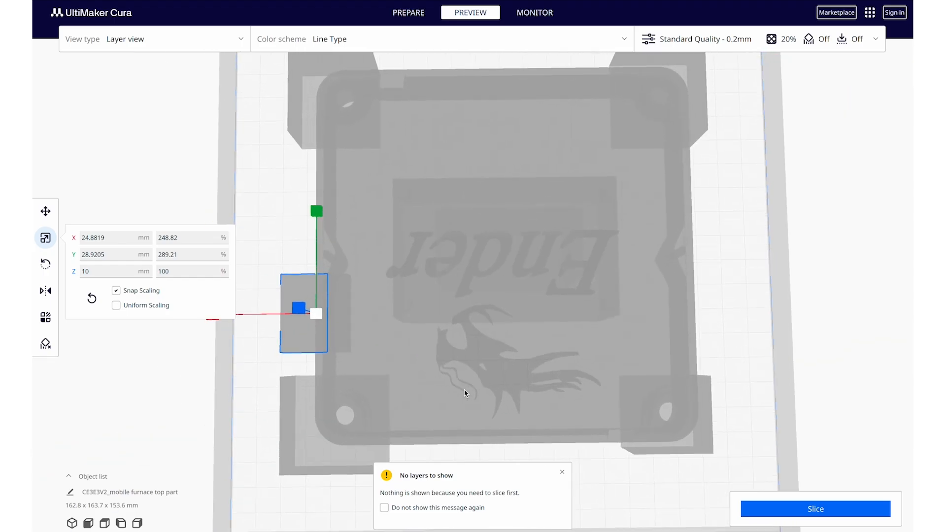
Centre the new block on the side screw hole at about X 71.0, Y -0.6 mm
{"action": "key", "text": "t"}
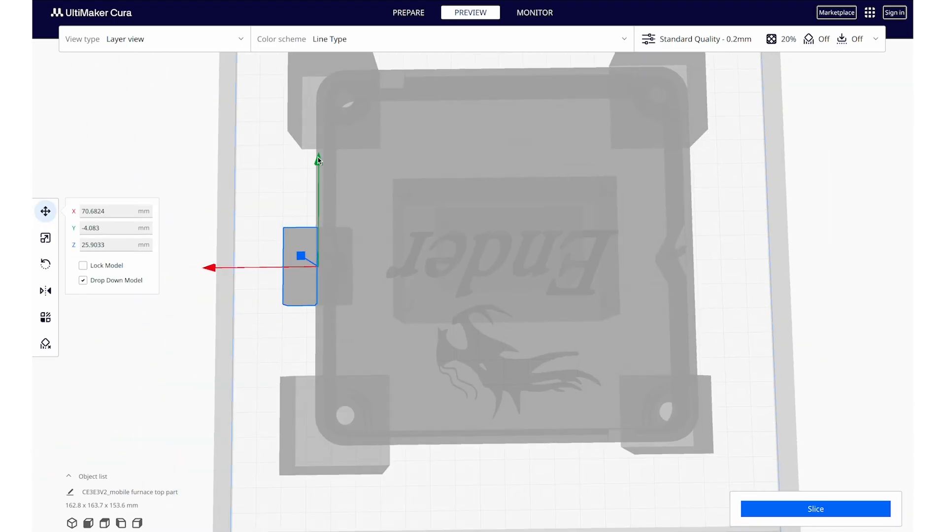
{"action": "scroll", "coordinate": [365, 270], "scroll_direction": "up", "scroll_amount": 5}
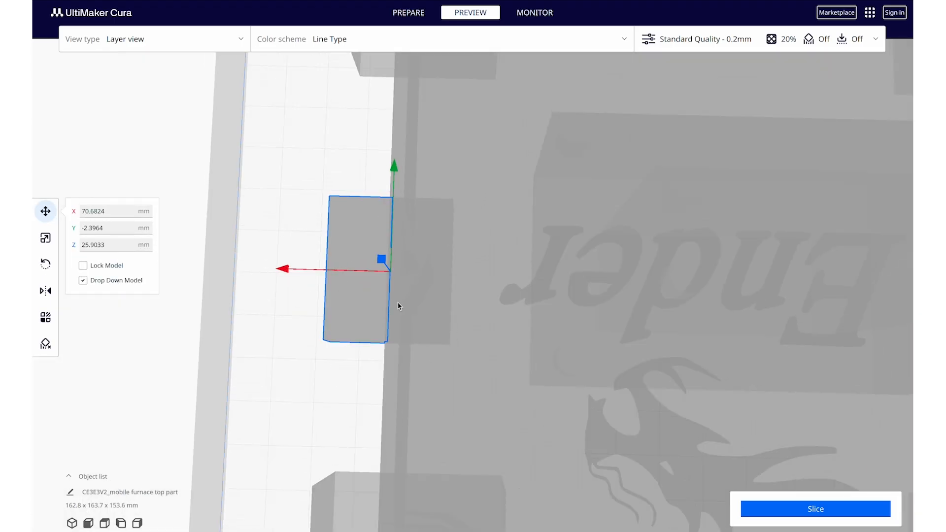
{"action": "mouse_move", "coordinate": [393, 179]}
{"action": "left_mouse_down"}
{"action": "mouse_move", "coordinate": [392, 132]}
{"action": "mouse_move", "coordinate": [392, 172]}
{"action": "left_mouse_up"}
{"action": "mouse_move", "coordinate": [295, 264]}
{"action": "left_mouse_down"}
{"action": "mouse_move", "coordinate": [228, 265]}
{"action": "mouse_move", "coordinate": [287, 266]}
{"action": "left_mouse_up"}
{"action": "scroll", "coordinate": [511, 256], "scroll_direction": "down", "scroll_amount": 5}
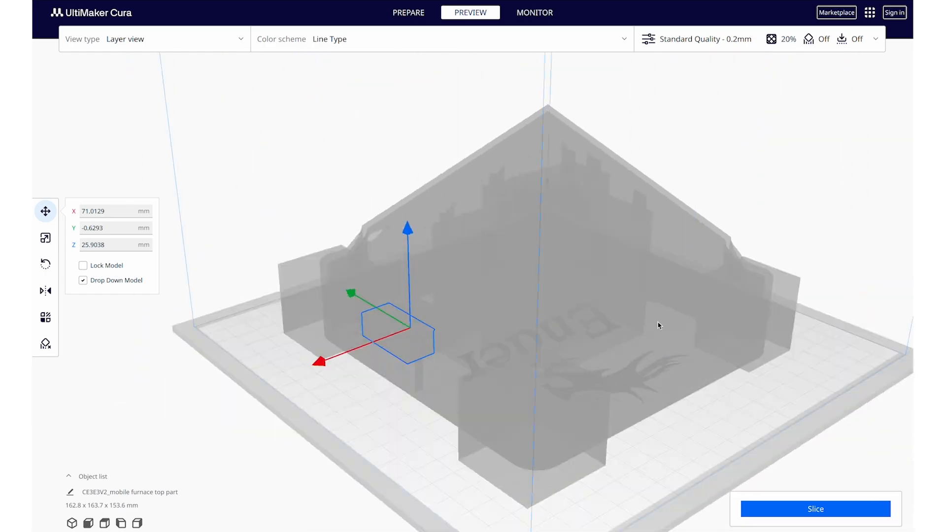
Stretch the side block vertically and lower it to about Z -8.5 mm so it encloses the screw hole's full height
{"action": "key", "text": "s"}
{"action": "key", "text": "t"}
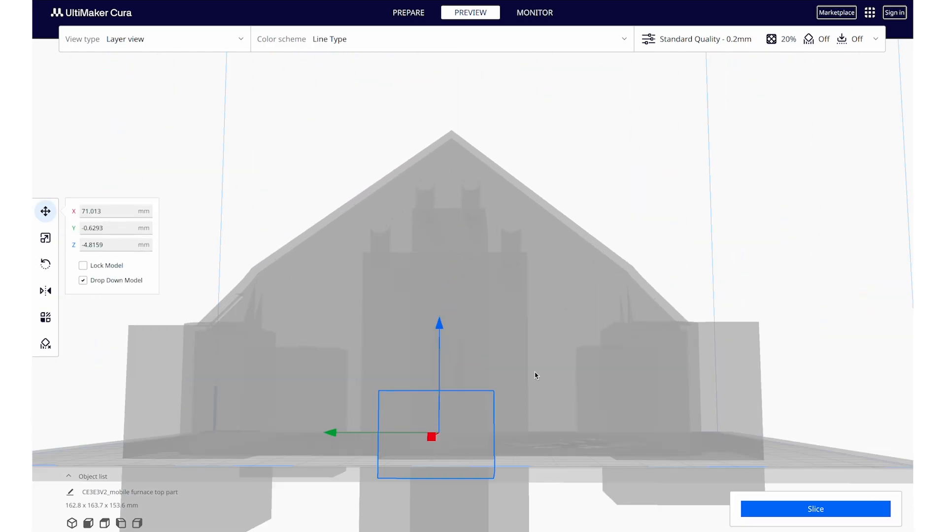
{"action": "right_click_drag", "start_coordinate": [534, 375], "coordinate": [535, 367]}
{"action": "mouse_move", "coordinate": [450, 251]}
{"action": "left_mouse_down"}
{"action": "mouse_move", "coordinate": [450, 299]}
{"action": "mouse_move", "coordinate": [449, 264]}
{"action": "left_mouse_up"}
{"action": "right_click_drag", "start_coordinate": [615, 301], "coordinate": [484, 358]}
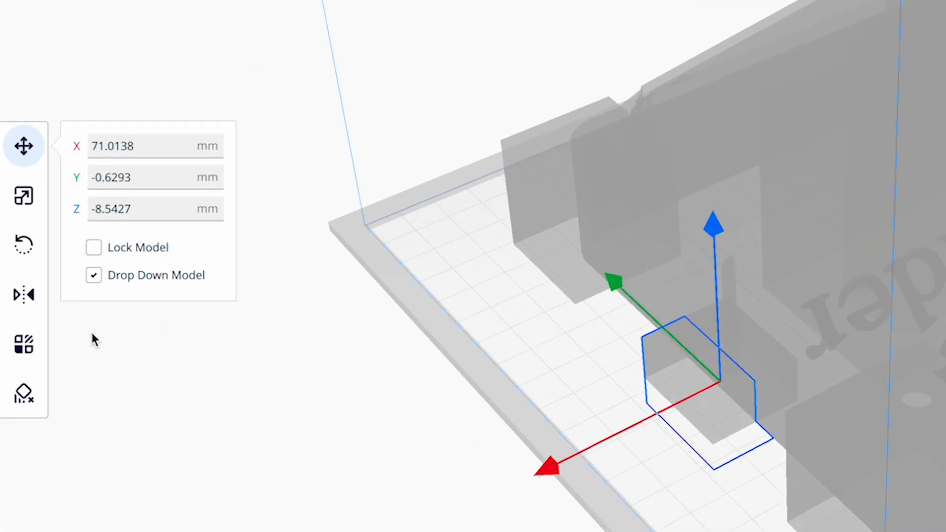
Set the side block's mesh type to modify settings for overlaps, as Infill mesh only
{"action": "left_click", "coordinate": [22, 350]}
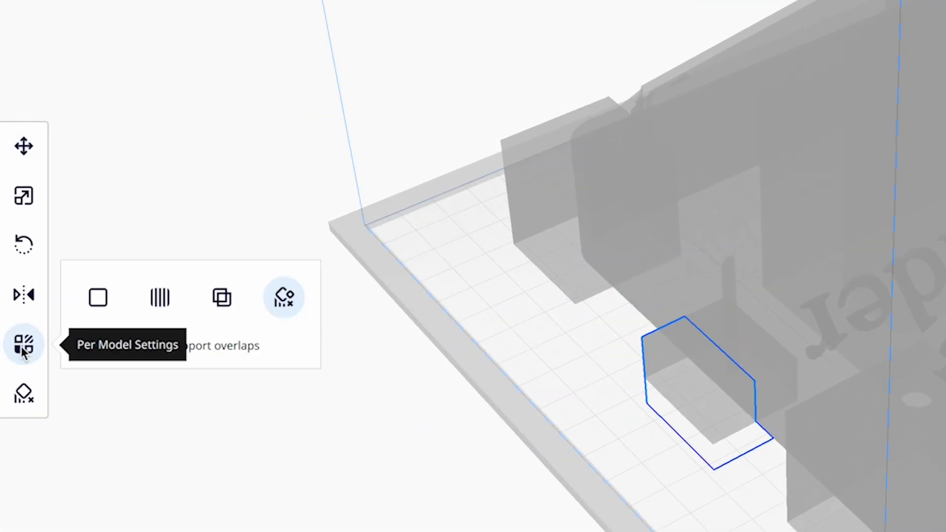
{"action": "left_click", "coordinate": [227, 296]}
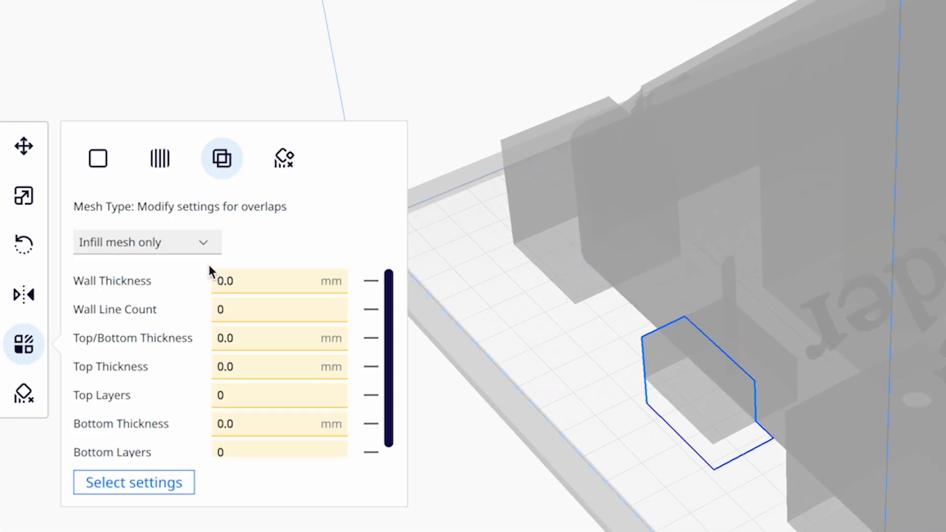
{"action": "left_click", "coordinate": [197, 243]}
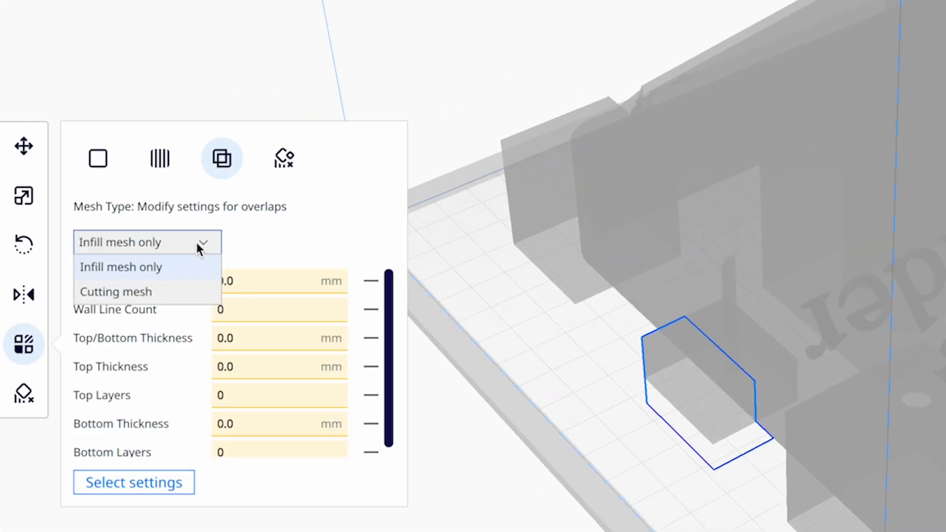
{"action": "left_click", "coordinate": [172, 264]}
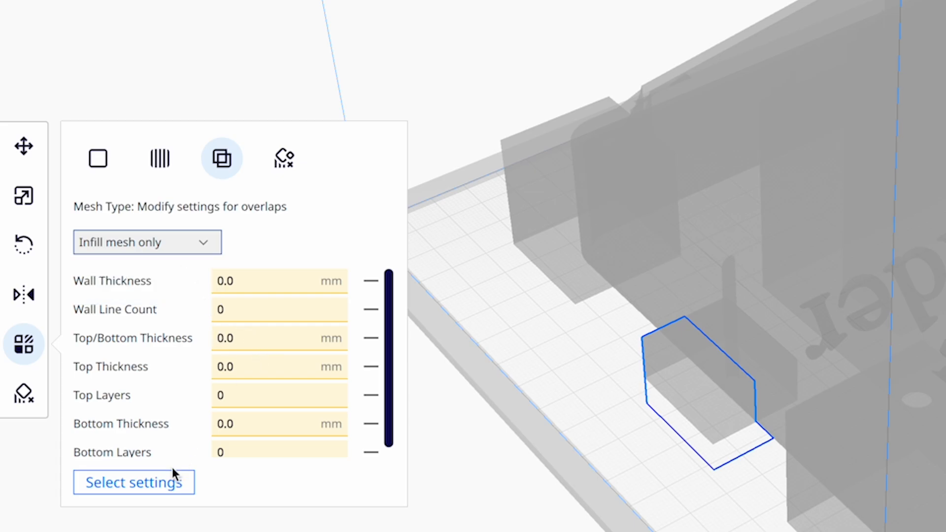
Add Infill Density to the side block's customized per-model settings
{"action": "left_click", "coordinate": [158, 481]}
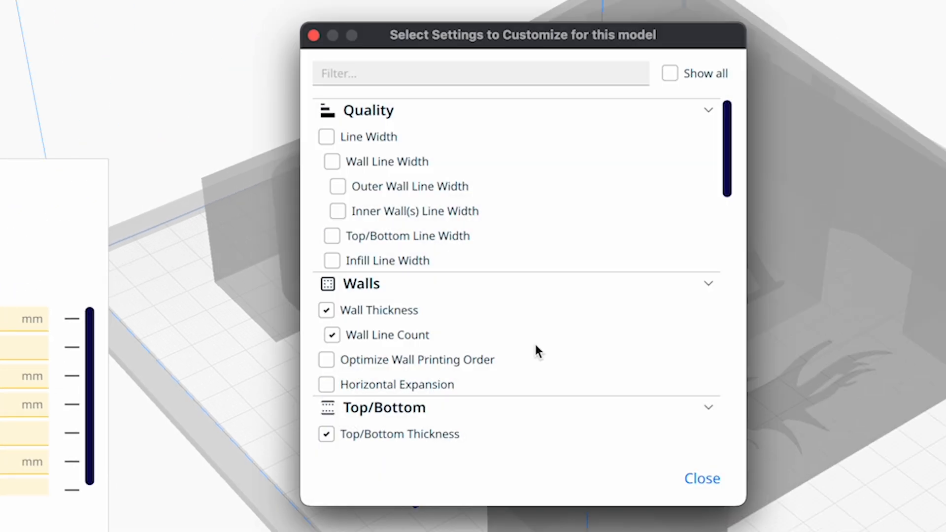
{"action": "scroll", "coordinate": [536, 345], "scroll_direction": "down", "scroll_amount": 10}
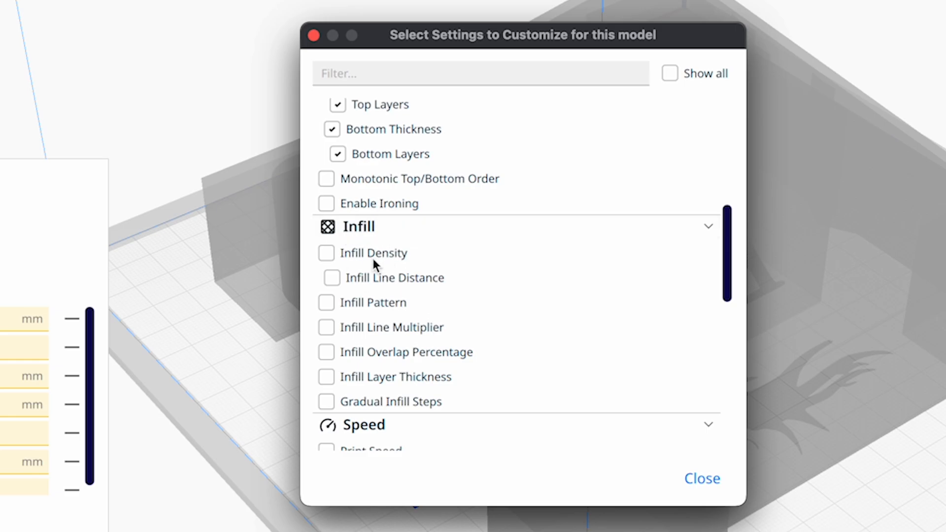
{"action": "left_click", "coordinate": [327, 252]}
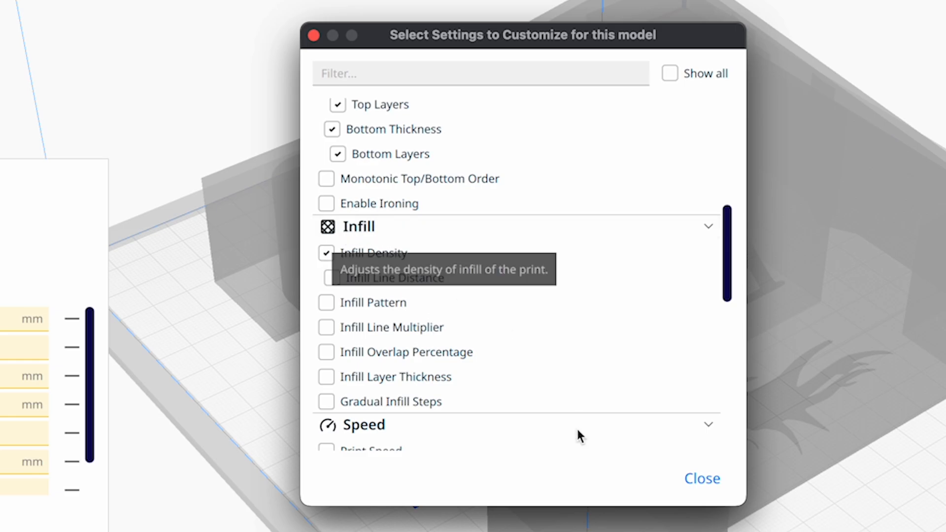
{"action": "left_click", "coordinate": [704, 479]}
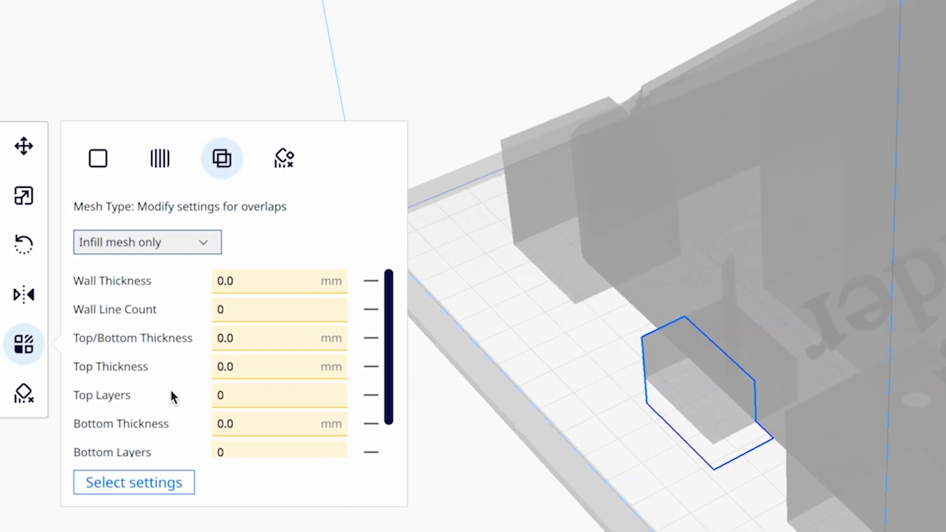
{"action": "scroll", "coordinate": [172, 397], "scroll_direction": "down", "scroll_amount": 1}
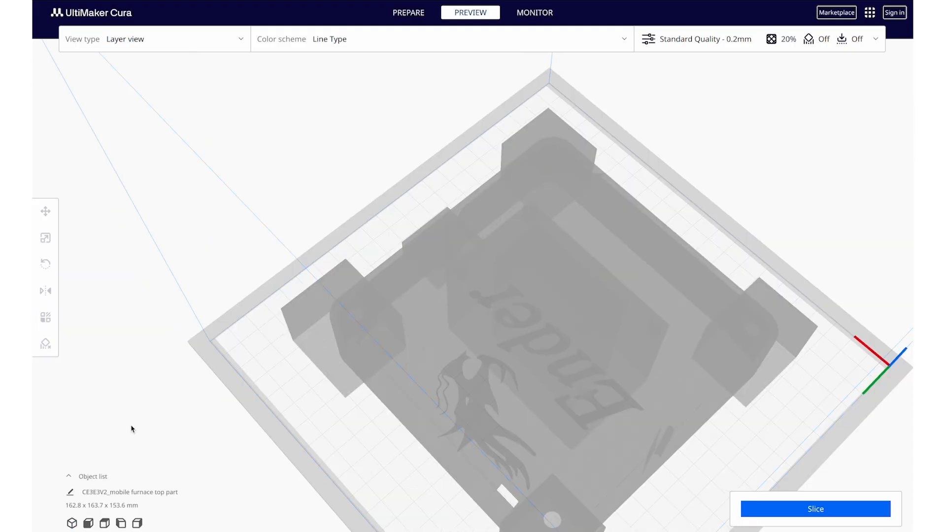
Add a block at the opposite side screw hole, enlarge and position it, and make it an infill mesh with an Infill Density setting
{"action": "right_click_drag", "start_coordinate": [131, 429], "coordinate": [728, 355]}
{"action": "left_click", "coordinate": [645, 326]}
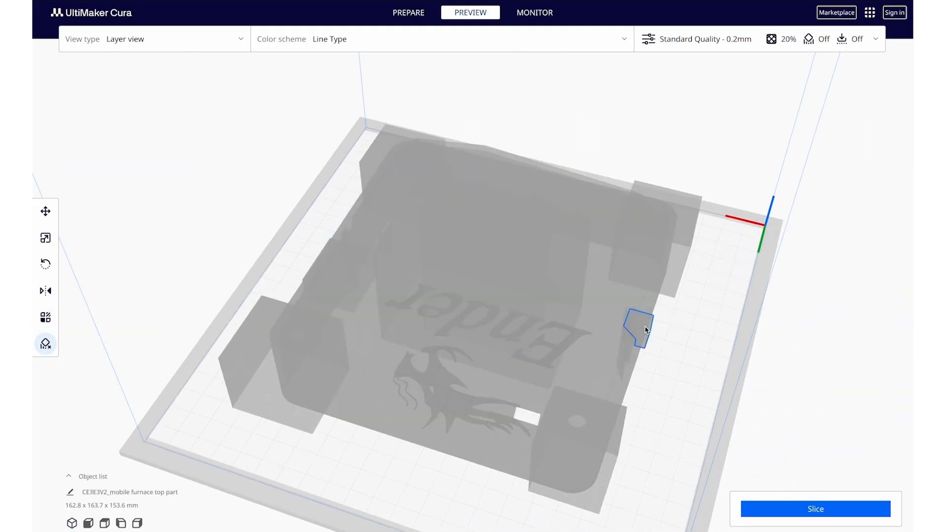
{"action": "right_click_drag", "start_coordinate": [645, 327], "coordinate": [512, 297]}
{"action": "key", "text": "t"}
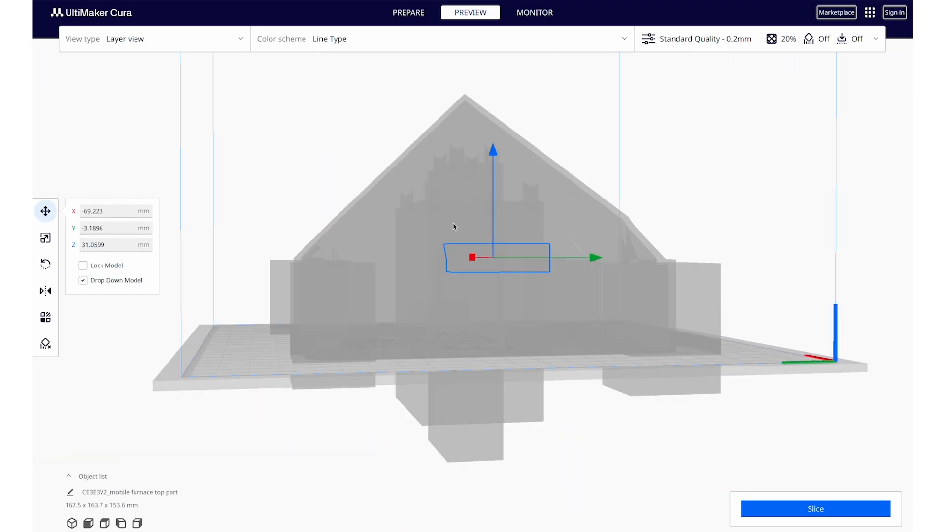
{"action": "key", "text": "s"}
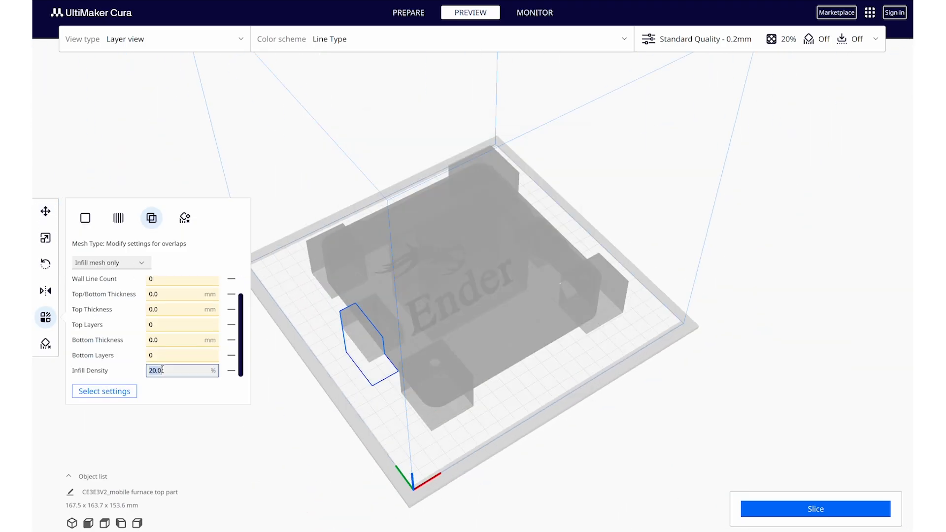
Slice the model again and examine the infill around the side screw holes at about layer 34
{"action": "left_click", "coordinate": [702, 424]}
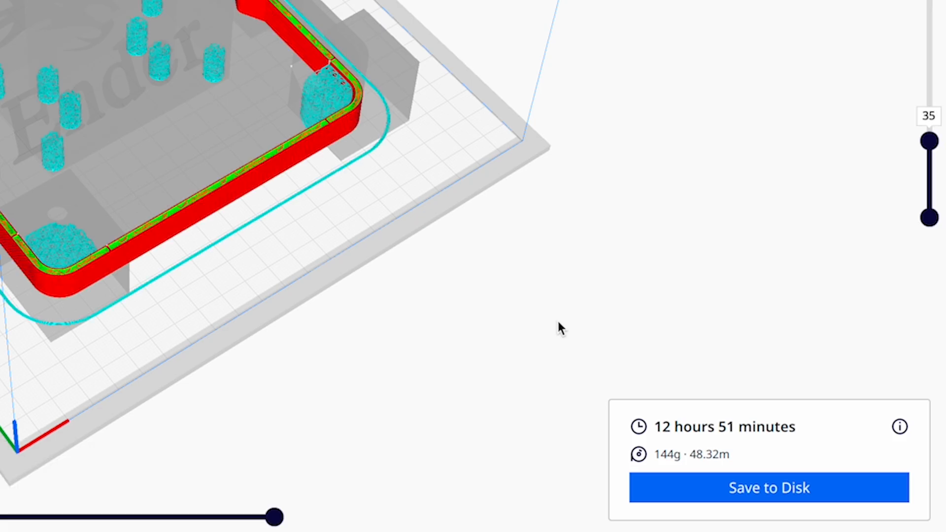
{"action": "scroll", "coordinate": [551, 407], "scroll_direction": "up", "scroll_amount": 3}
{"action": "scroll", "coordinate": [551, 409], "scroll_direction": "up", "scroll_amount": 3}
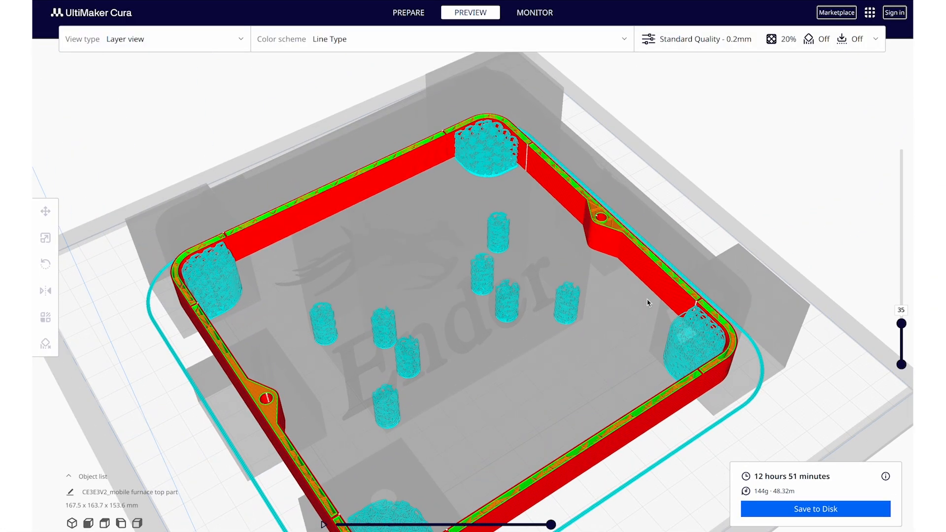
{"action": "left_click_drag", "start_coordinate": [900, 298], "coordinate": [897, 324]}
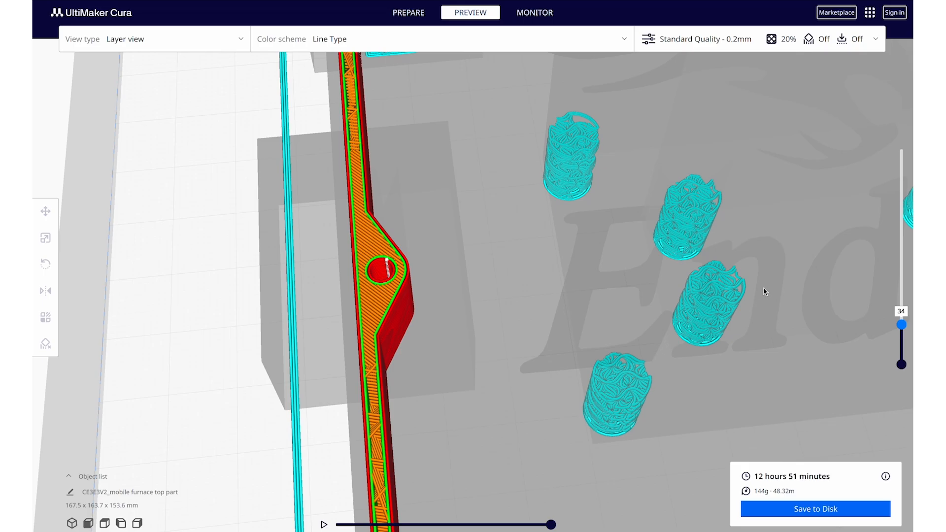
Examine the infill around the opposite side screw hole at layer 34
{"action": "right_click_drag", "start_coordinate": [764, 291], "coordinate": [291, 326]}
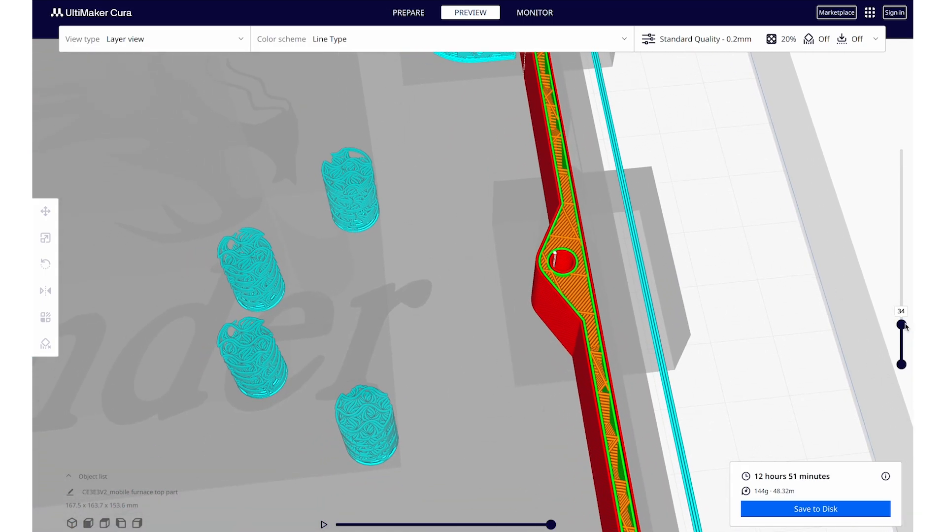
{"action": "mouse_move", "coordinate": [905, 326]}
{"action": "left_mouse_down"}
{"action": "mouse_move", "coordinate": [903, 360]}
{"action": "mouse_move", "coordinate": [905, 315]}
{"action": "mouse_move", "coordinate": [903, 332]}
{"action": "left_mouse_up"}
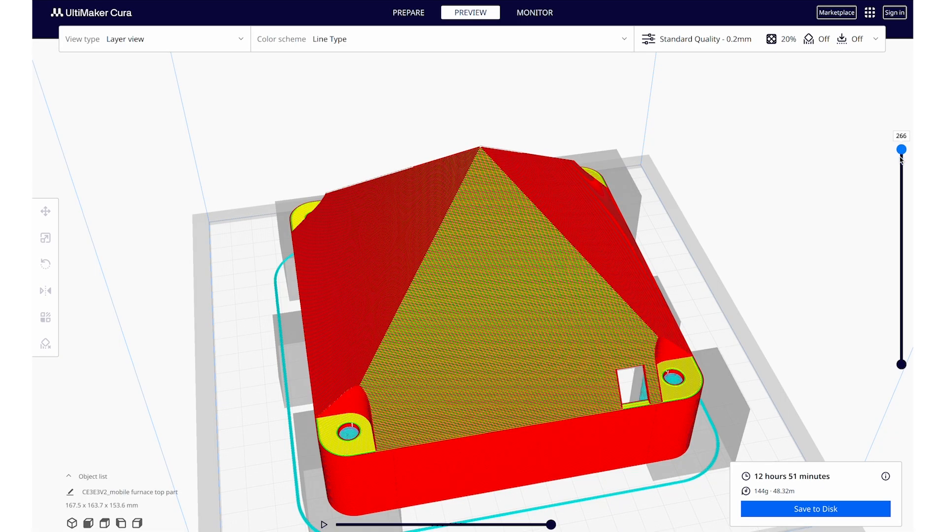
Preview layer 145 and scrub through its toolpath to examine how the space inside the sloped roof walls is filled
{"action": "left_click_drag", "start_coordinate": [900, 159], "coordinate": [901, 241]}
{"action": "scroll", "coordinate": [578, 328], "scroll_direction": "up", "scroll_amount": 5}
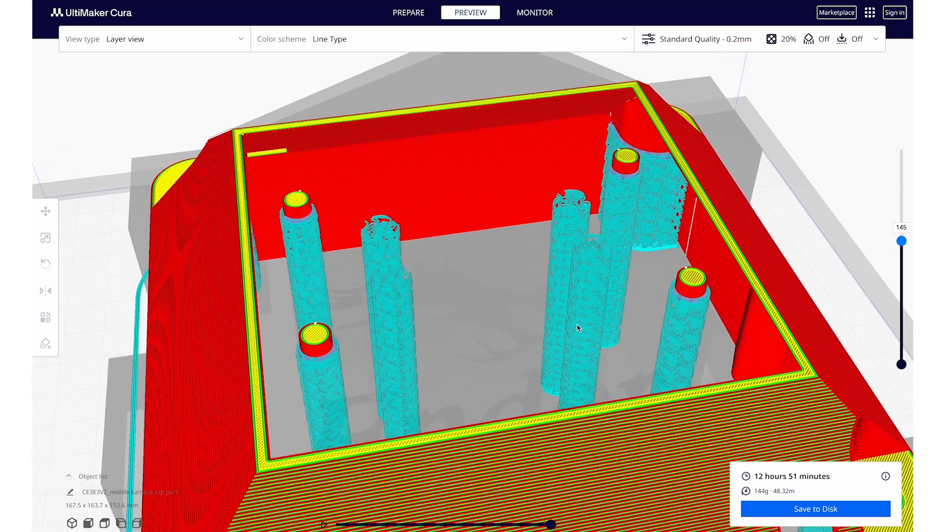
{"action": "middle_click_drag", "start_coordinate": [579, 328], "coordinate": [608, 296]}
{"action": "left_click_drag", "start_coordinate": [551, 525], "coordinate": [412, 524]}
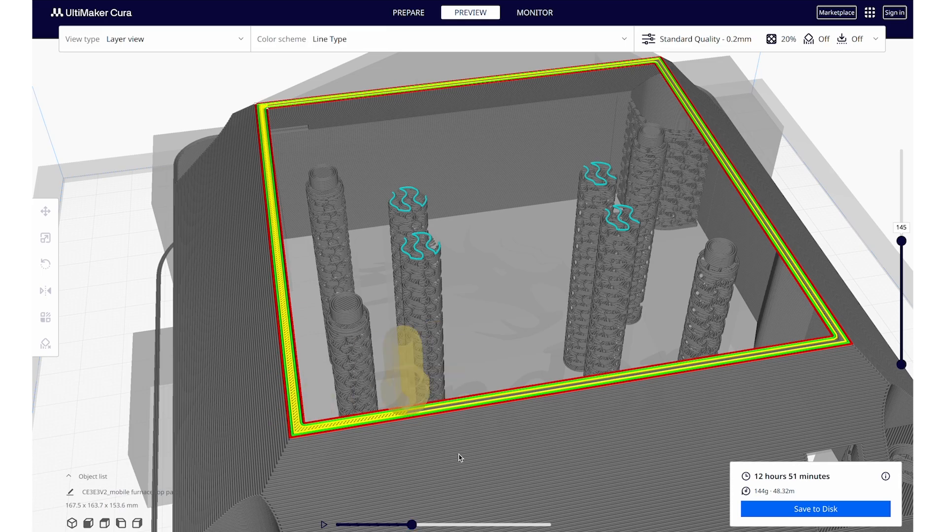
{"action": "scroll", "coordinate": [460, 457], "scroll_direction": "up", "scroll_amount": 8}
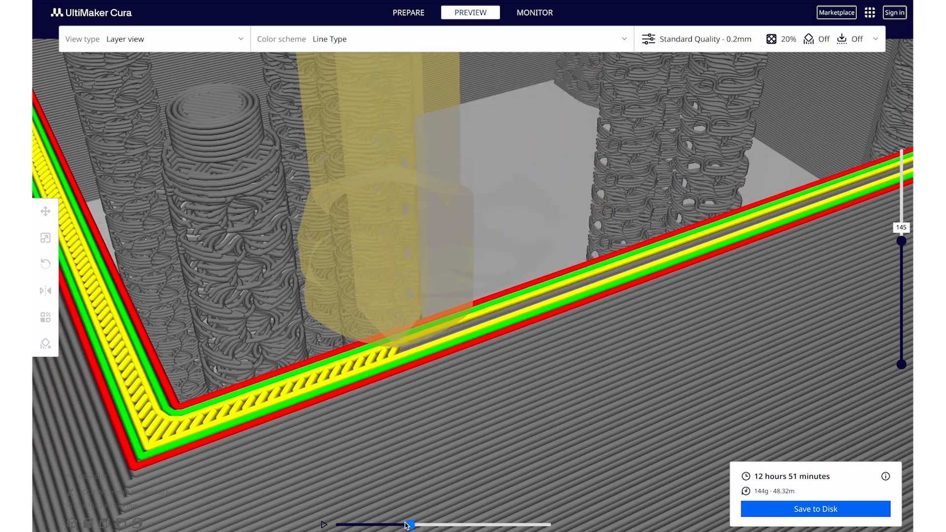
{"action": "left_click_drag", "start_coordinate": [407, 525], "coordinate": [412, 524]}
{"action": "scroll", "coordinate": [415, 522], "scroll_direction": "up", "scroll_amount": 3}
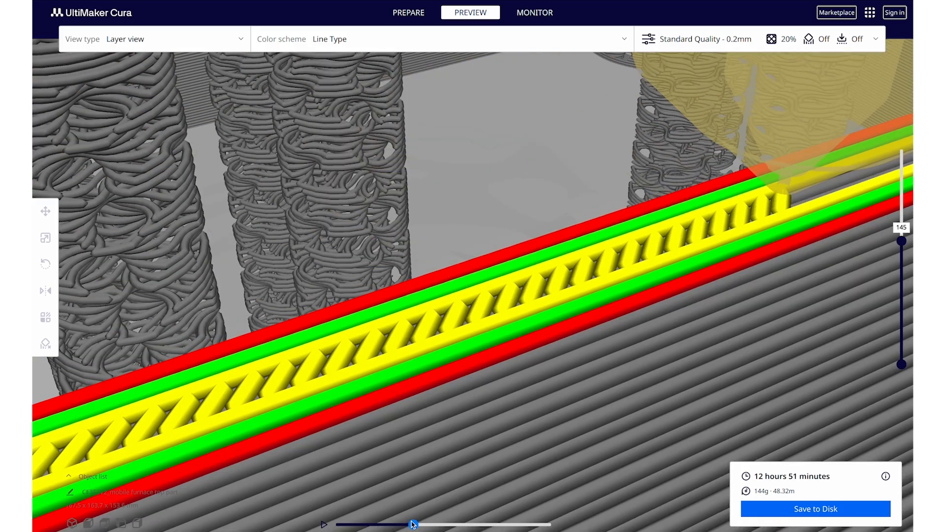
{"action": "scroll", "coordinate": [567, 387], "scroll_direction": "down", "scroll_amount": 10}
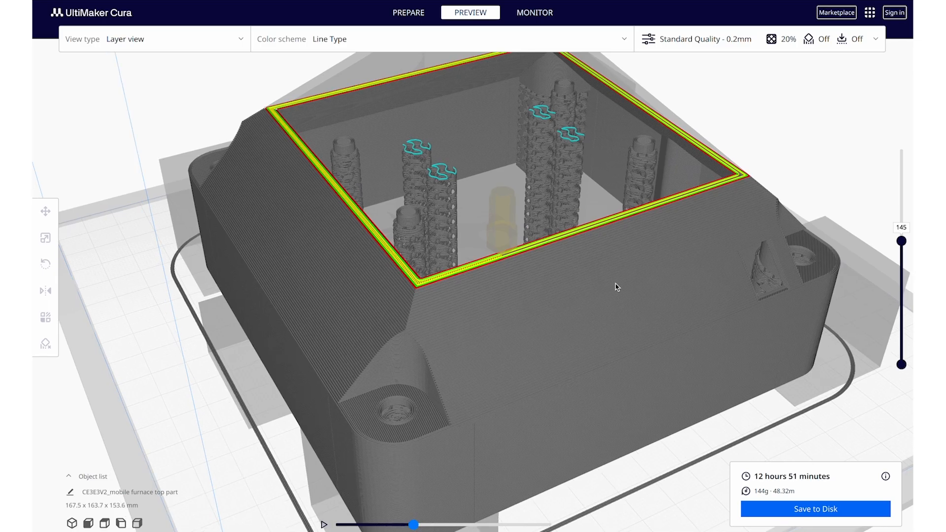
{"action": "middle_click_drag", "start_coordinate": [616, 287], "coordinate": [597, 386]}
{"action": "scroll", "coordinate": [596, 389], "scroll_direction": "down", "scroll_amount": 2}
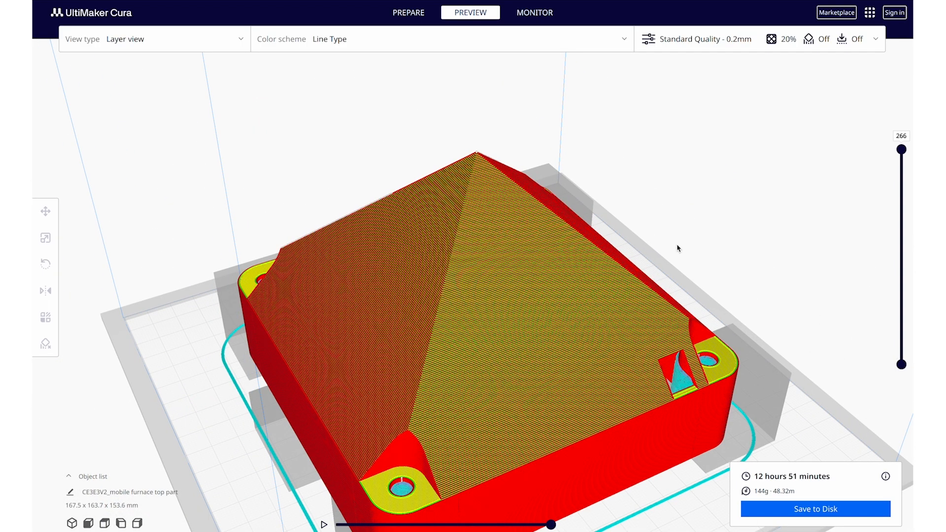
Set the Wall Thickness to 1.6 mm in the print settings and slice the model again
{"action": "left_click", "coordinate": [880, 42]}
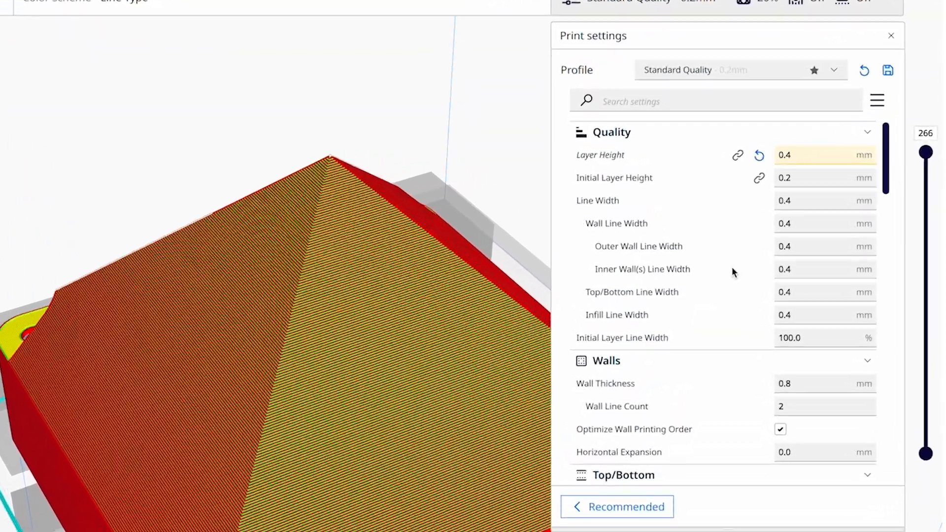
{"action": "scroll", "coordinate": [758, 240], "scroll_direction": "down", "scroll_amount": 2}
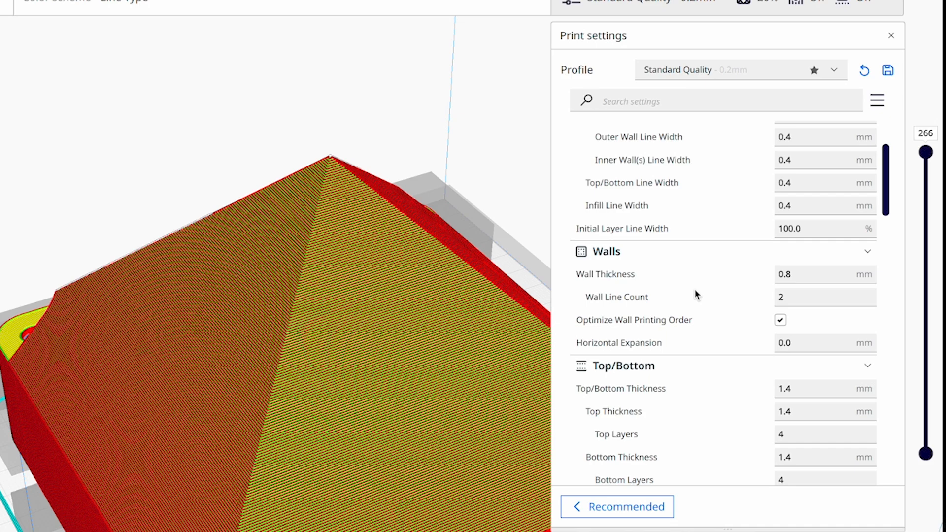
{"action": "mouse_move", "coordinate": [669, 282]}
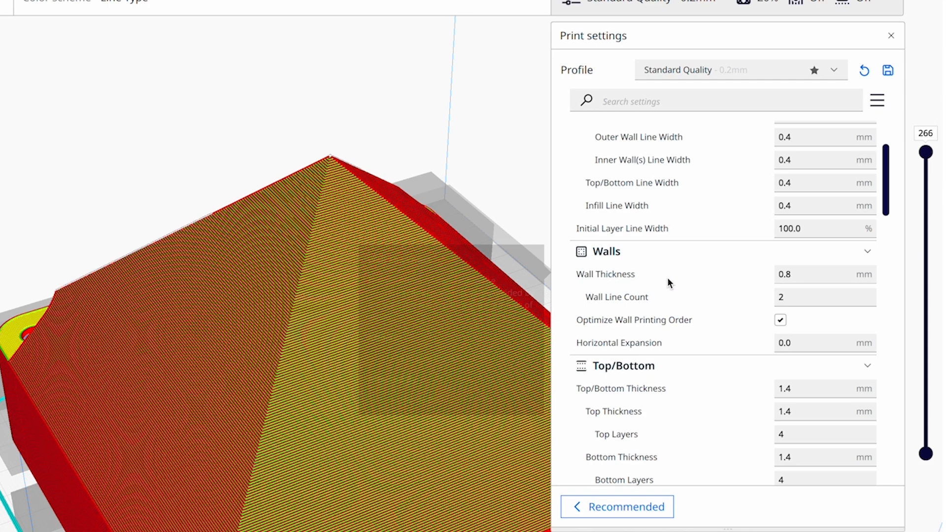
{"action": "left_click", "coordinate": [807, 277]}
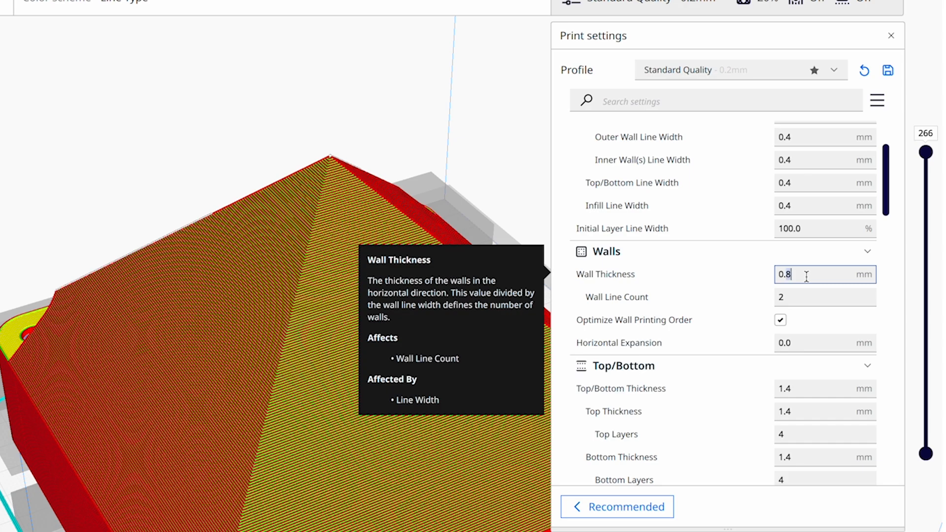
{"action": "type", "text": "1.6"}
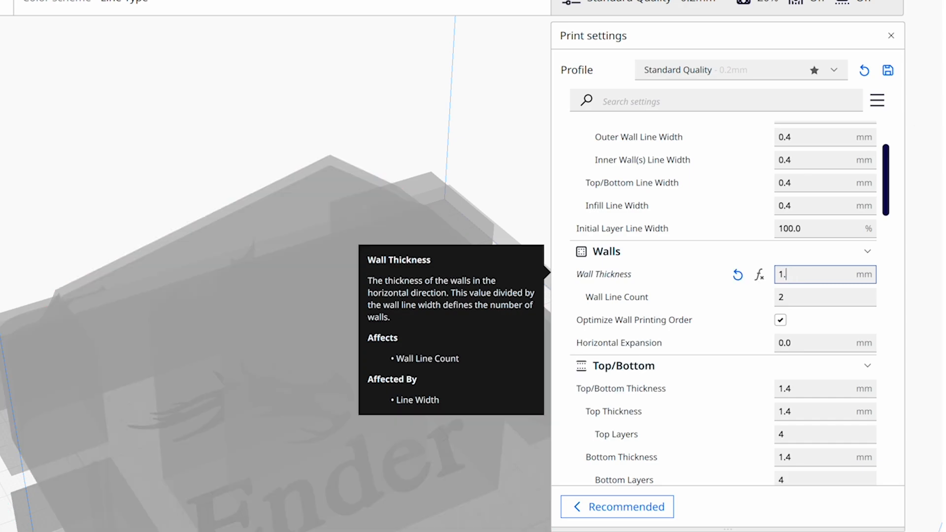
{"action": "left_click", "coordinate": [783, 297]}
{"action": "left_click", "coordinate": [752, 301]}
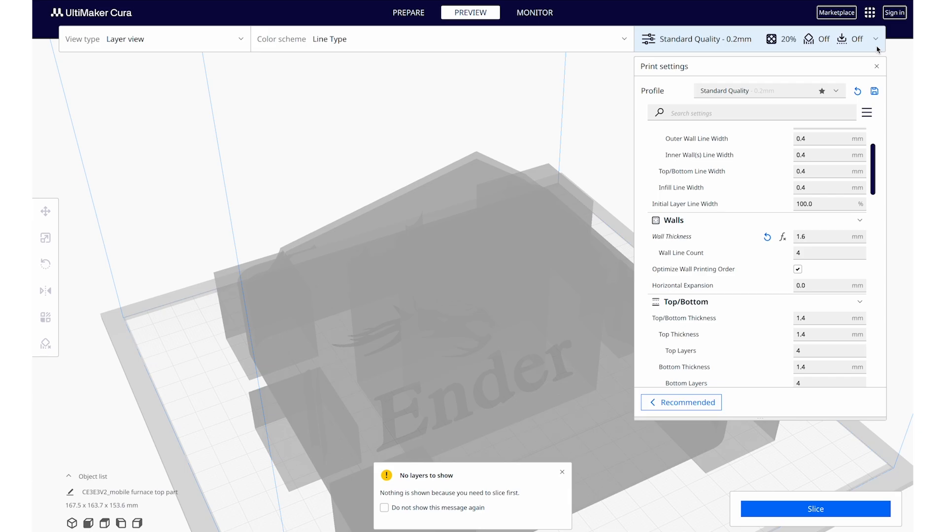
{"action": "left_click", "coordinate": [876, 45]}
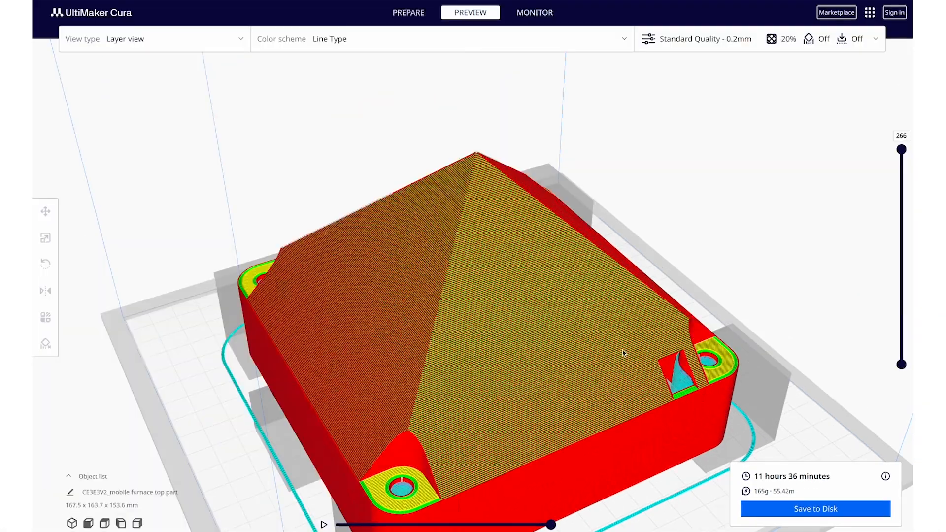
Examine the roof wall toolpath at layer 166, then return the preview to the full model at layer 266
{"action": "scroll", "coordinate": [622, 353], "scroll_direction": "up", "scroll_amount": 3}
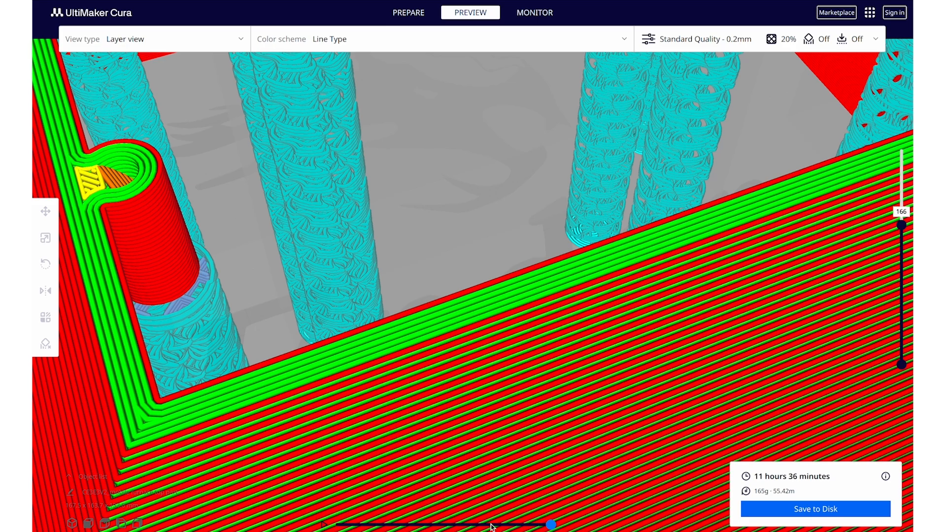
{"action": "mouse_move", "coordinate": [551, 525]}
{"action": "left_mouse_down"}
{"action": "mouse_move", "coordinate": [393, 526]}
{"action": "mouse_move", "coordinate": [565, 529]}
{"action": "left_mouse_up"}
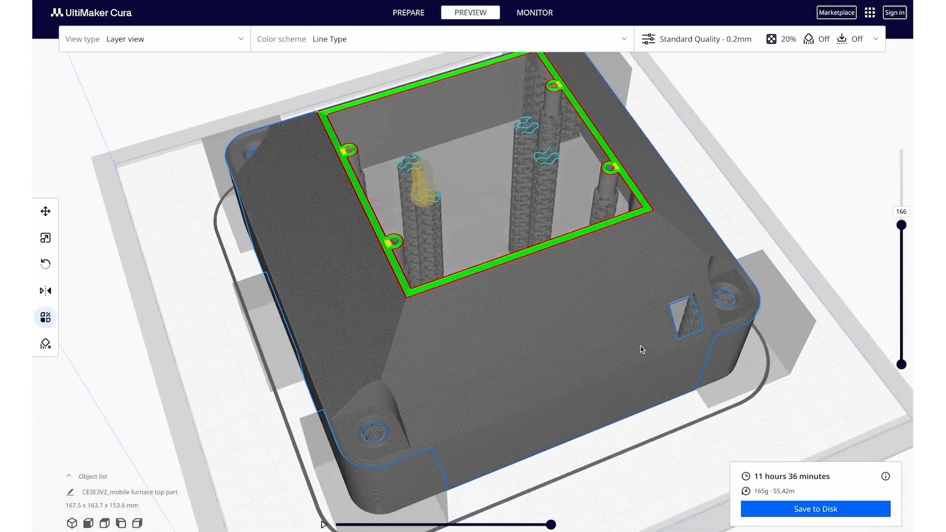
{"action": "left_click", "coordinate": [619, 359]}
{"action": "right_click_drag", "start_coordinate": [618, 359], "coordinate": [738, 256]}
{"action": "left_click_drag", "start_coordinate": [901, 225], "coordinate": [900, 149]}
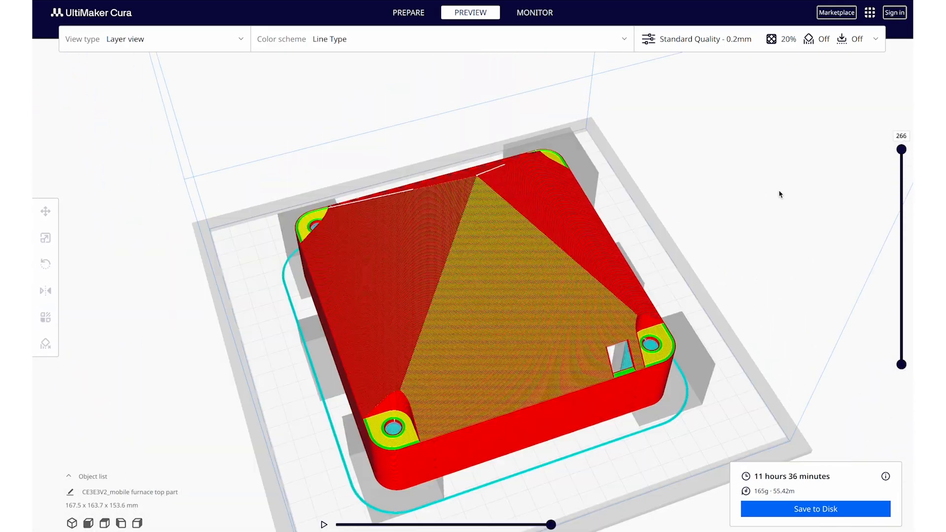
Set the Print Speed to 80 mm/s in the print settings and slice the model again
{"action": "left_click", "coordinate": [874, 39]}
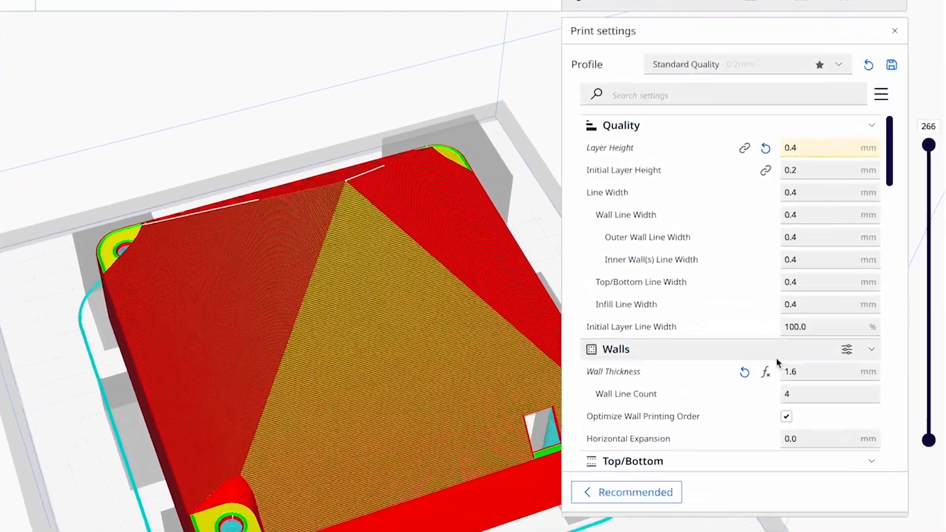
{"action": "scroll", "coordinate": [790, 305], "scroll_direction": "down", "scroll_amount": 3}
{"action": "scroll", "coordinate": [776, 365], "scroll_direction": "down", "scroll_amount": 10}
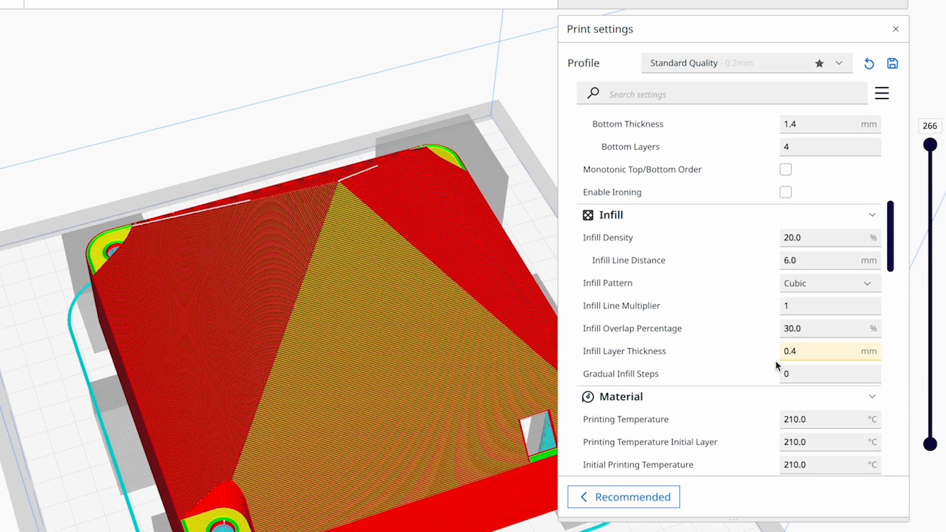
{"action": "scroll", "coordinate": [776, 362], "scroll_direction": "down", "scroll_amount": 5}
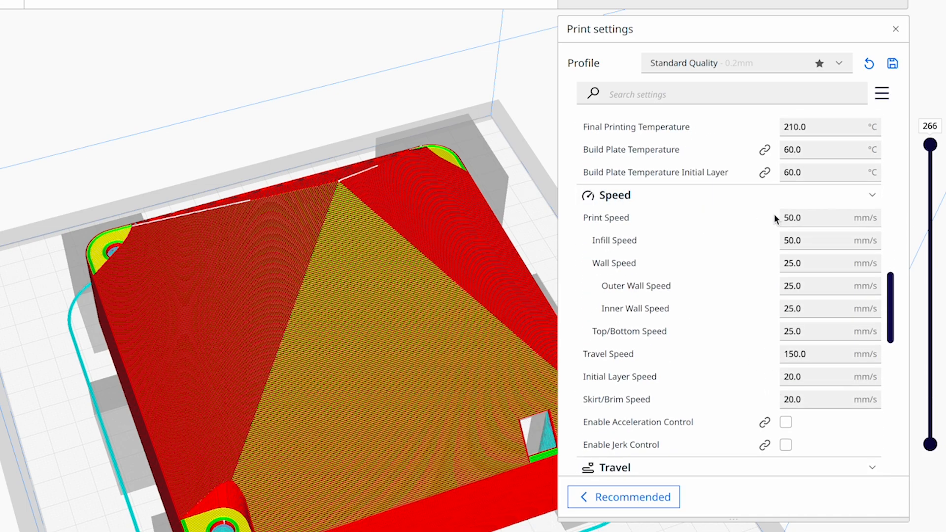
{"action": "left_click_drag", "start_coordinate": [785, 217], "coordinate": [795, 217]}
{"action": "type", "text": "8"}
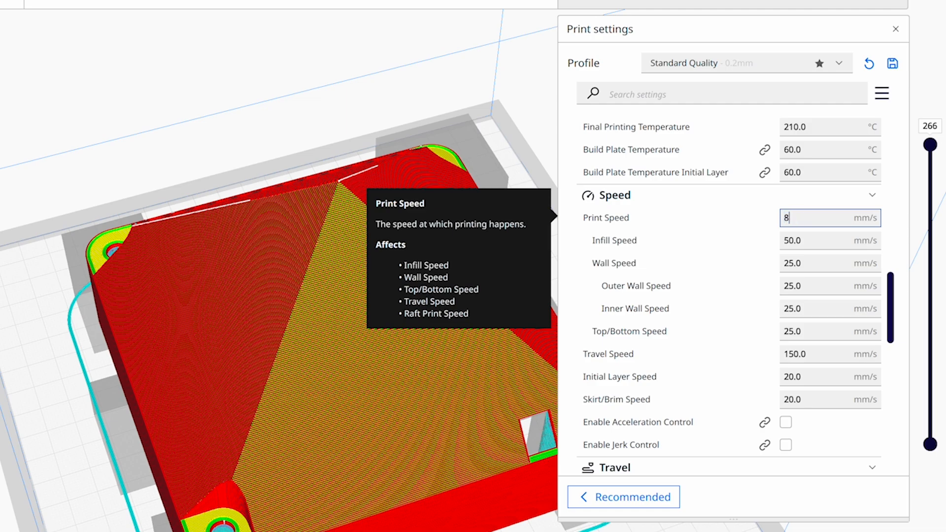
{"action": "type", "text": "0"}
{"action": "key", "text": "Return"}
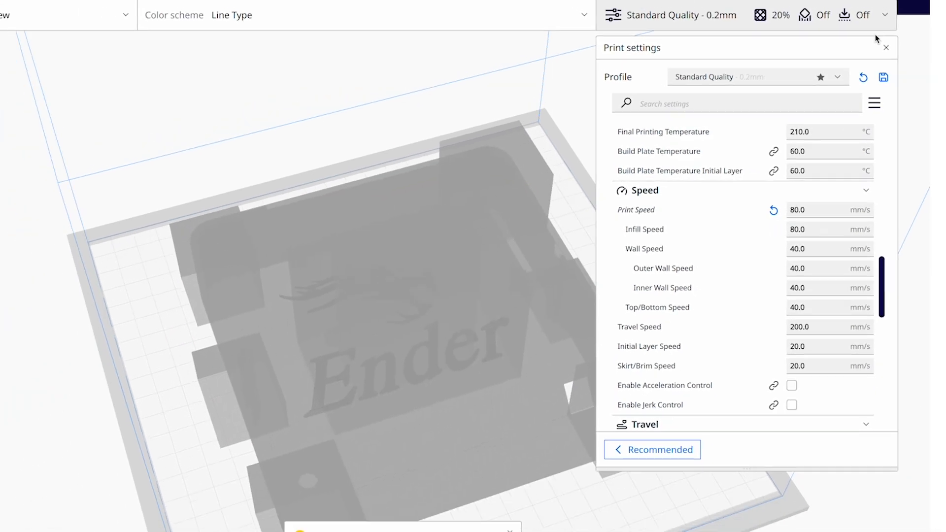
{"action": "left_click", "coordinate": [885, 16]}
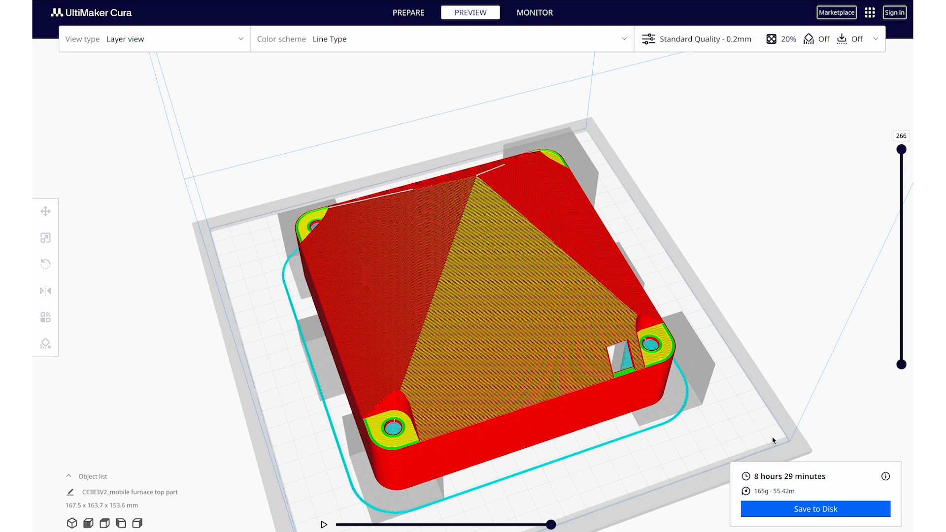
{"action": "right_click_drag", "start_coordinate": [659, 441], "coordinate": [663, 419]}
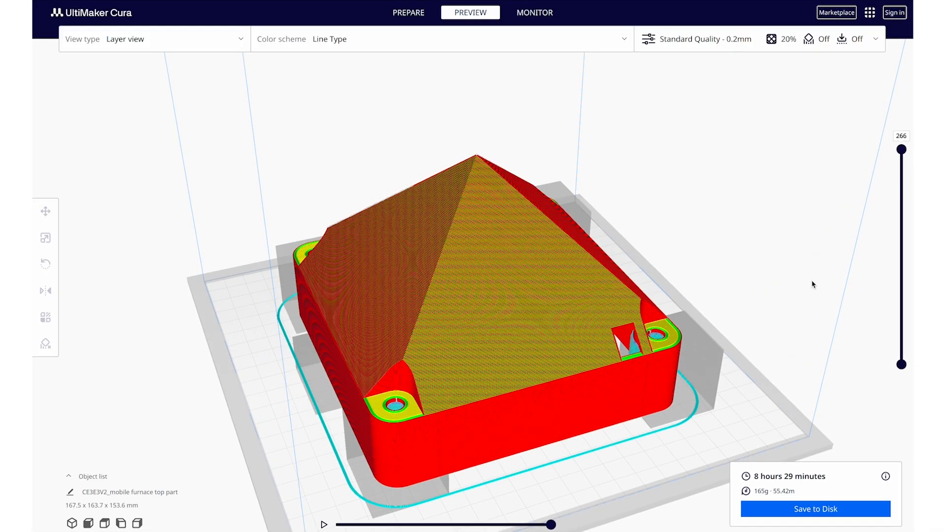
{"action": "right_click_drag", "start_coordinate": [812, 284], "coordinate": [803, 308]}
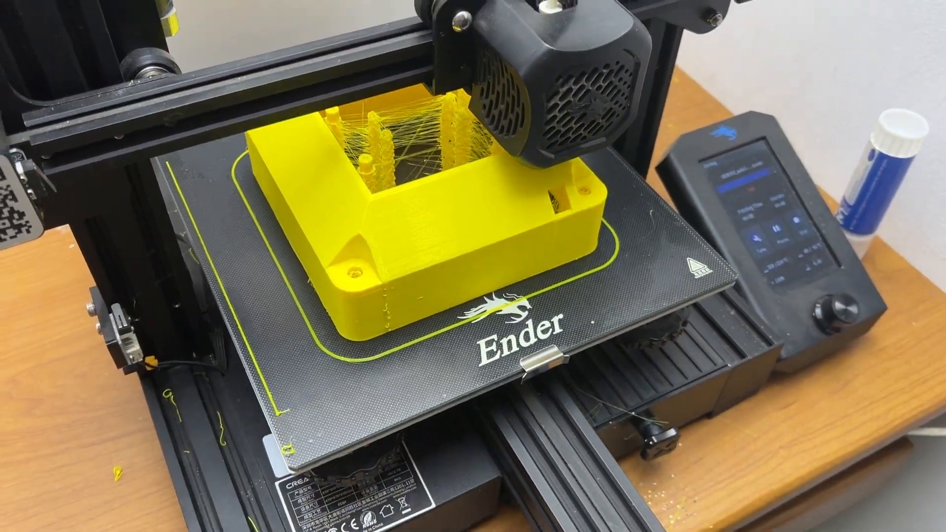